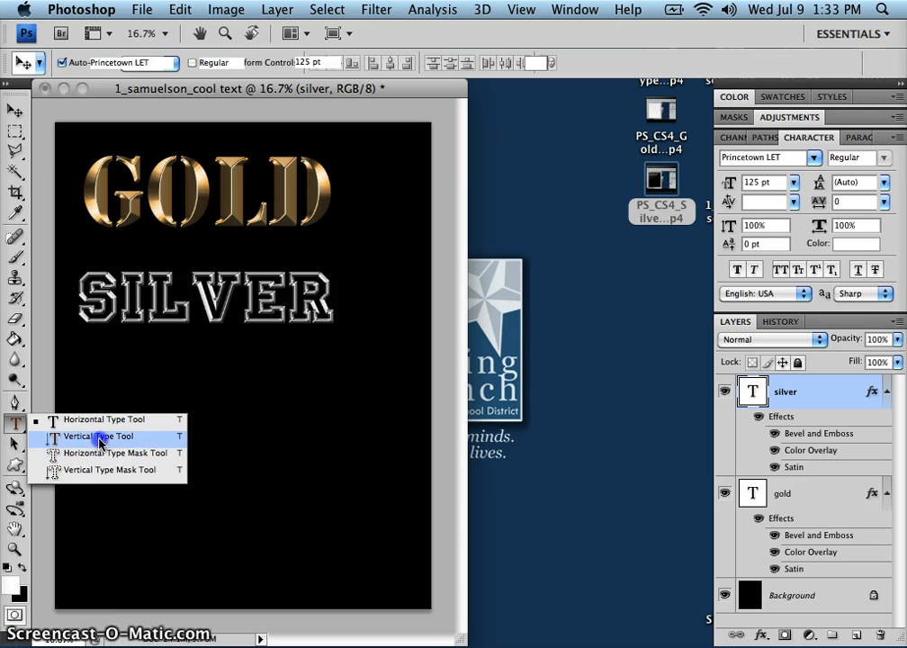
Switch to the Vertical Type tool and set the foreground color to purple #cb01ef.
{"action": "left_click", "coordinate": [99, 442]}
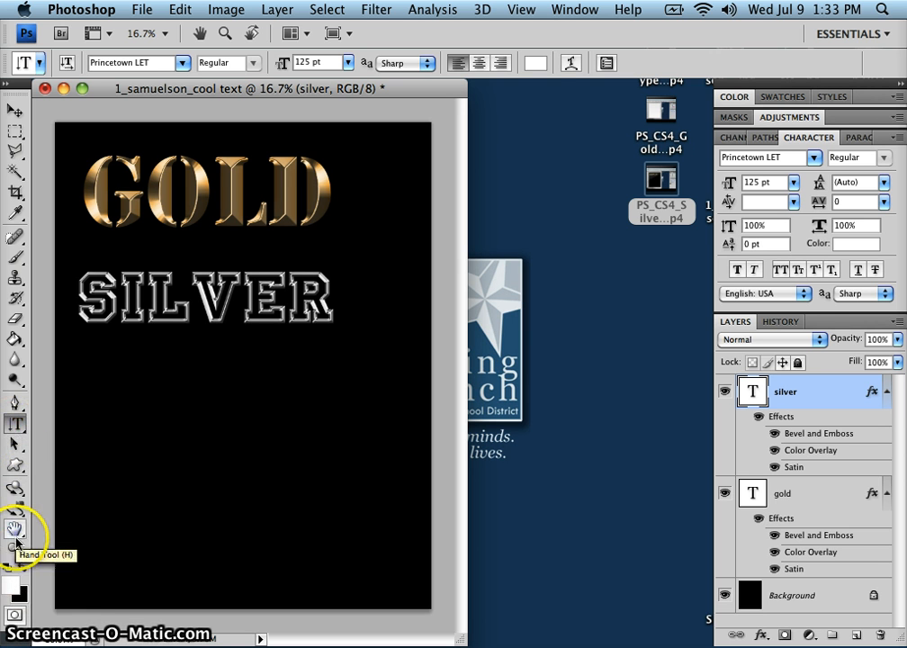
{"action": "left_click", "coordinate": [13, 583]}
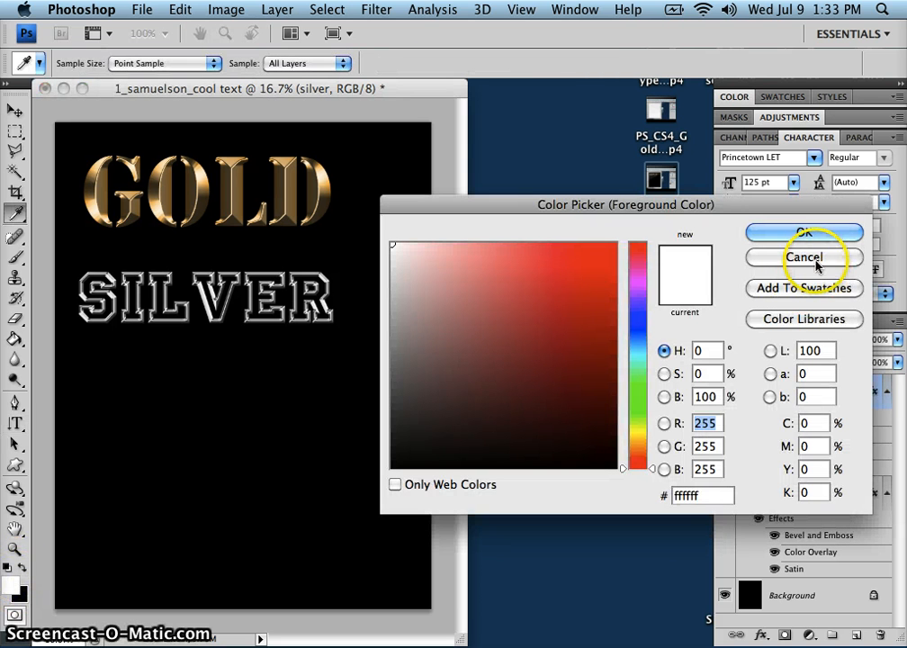
{"action": "left_click_drag", "start_coordinate": [641, 326], "coordinate": [639, 285]}
{"action": "left_click", "coordinate": [615, 256]}
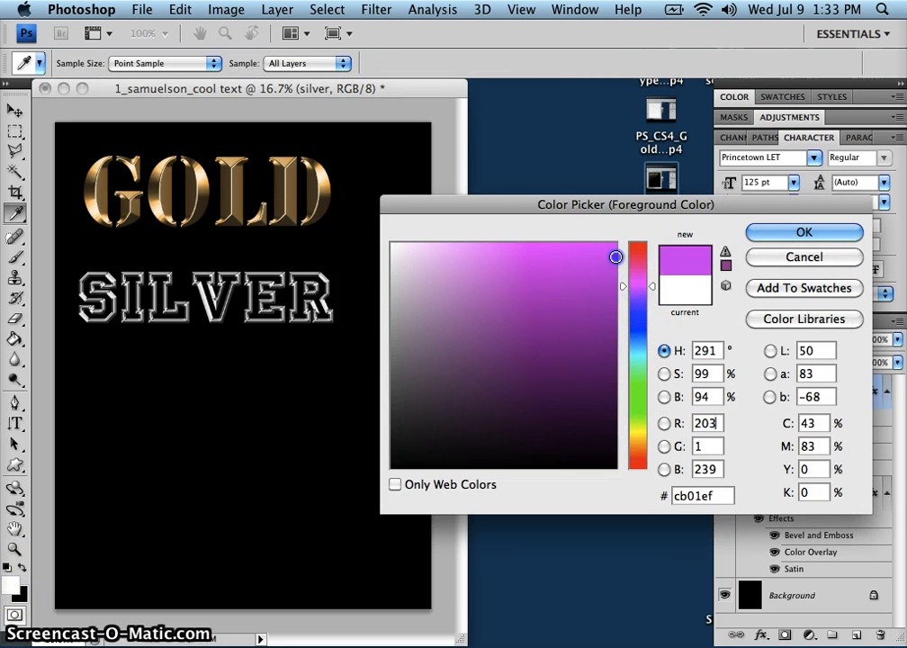
{"action": "left_click", "coordinate": [779, 233]}
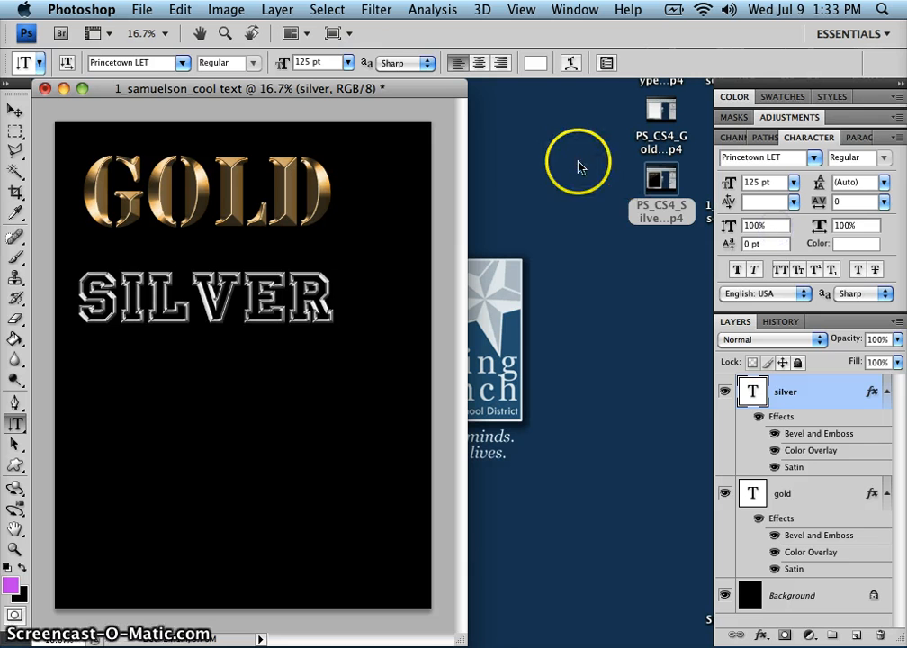
Set the text color to match the purple foreground color by sampling it.
{"action": "left_click", "coordinate": [535, 64]}
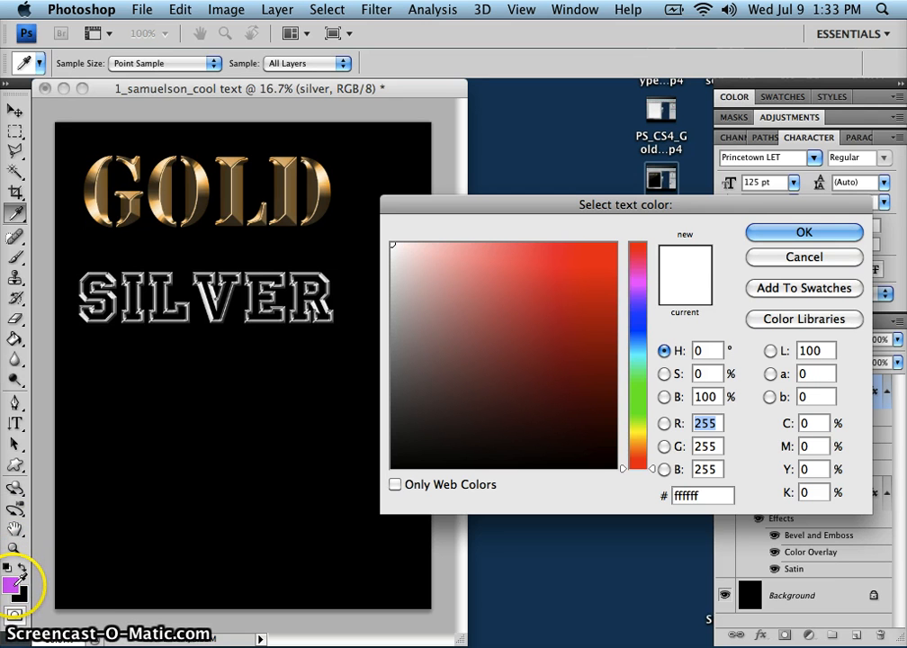
{"action": "left_click", "coordinate": [11, 586]}
{"action": "left_click", "coordinate": [780, 232]}
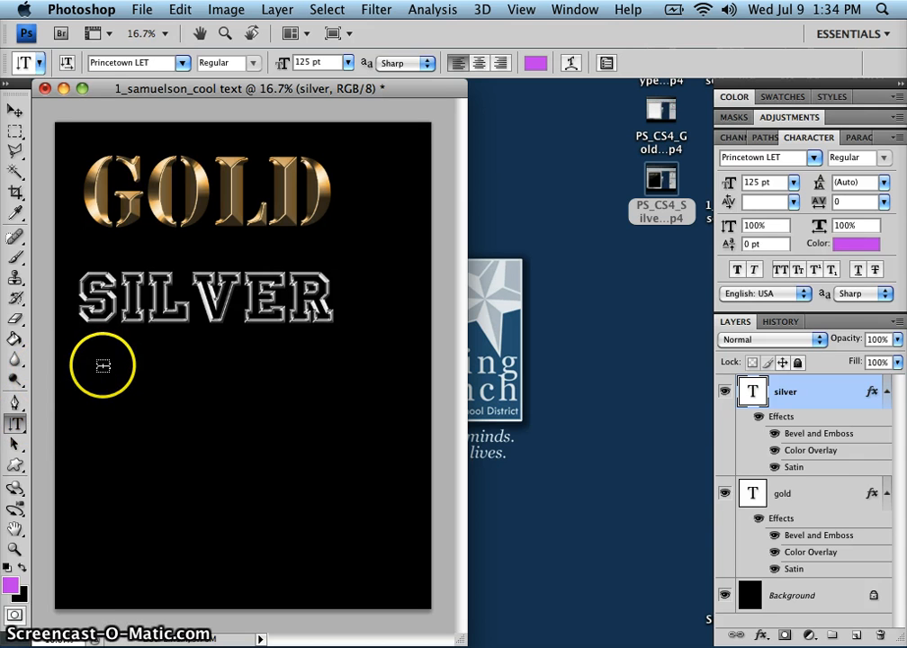
Add the vertical text "3DY" below the start of the word SILVER.
{"action": "left_click", "coordinate": [102, 366]}
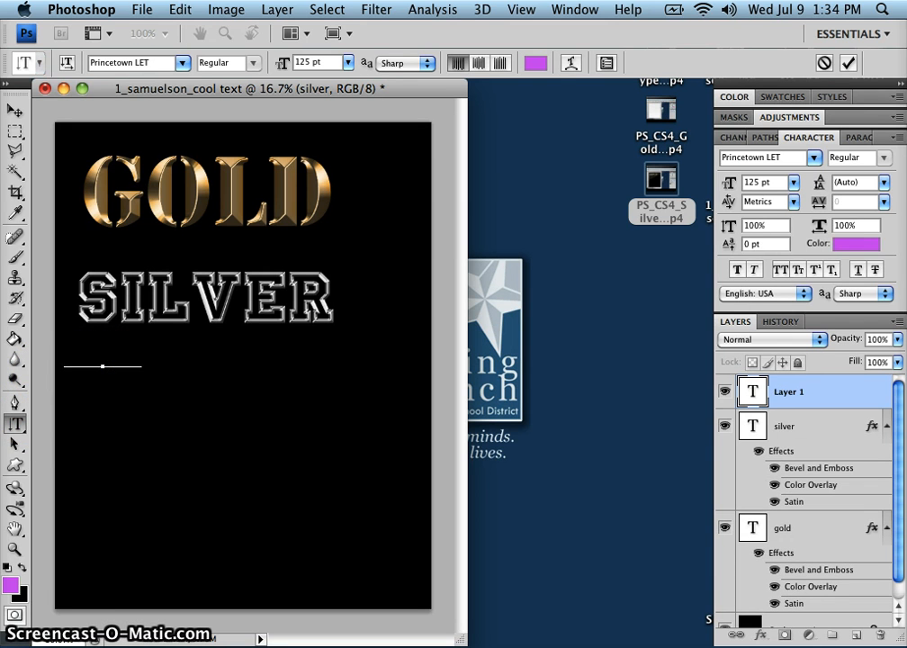
{"action": "type", "text": "3D"}
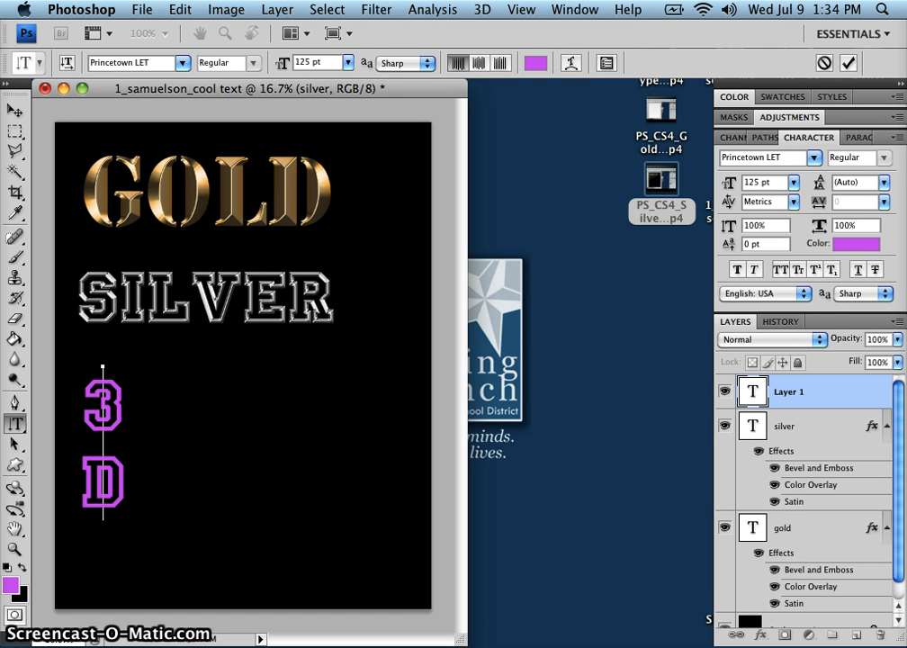
{"action": "type", "text": "Y"}
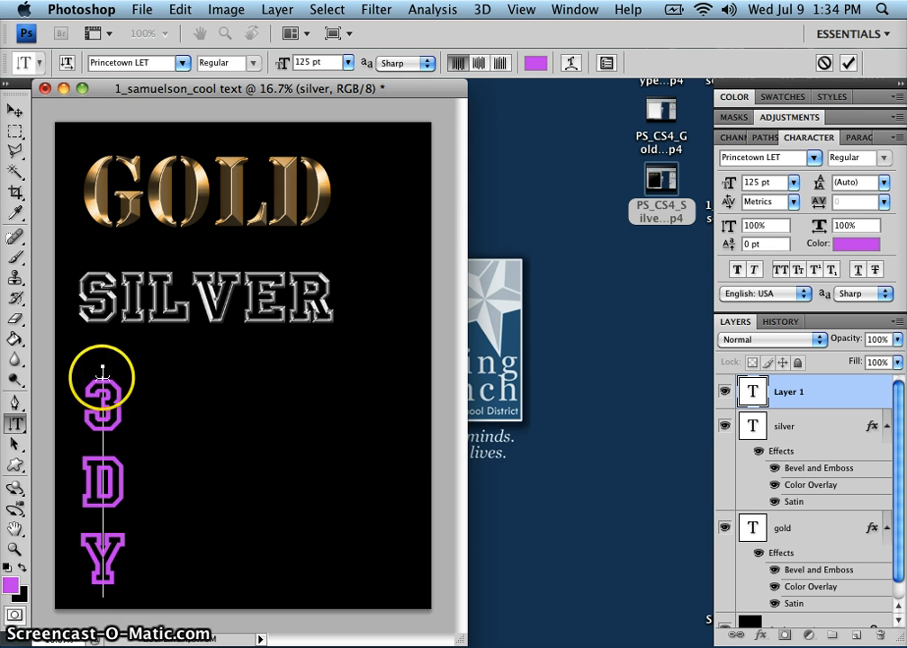
Change the font of the "3" and "D" characters to Hobo Std.
{"action": "left_click_drag", "start_coordinate": [101, 373], "coordinate": [104, 427]}
{"action": "left_click_drag", "start_coordinate": [105, 474], "coordinate": [107, 489]}
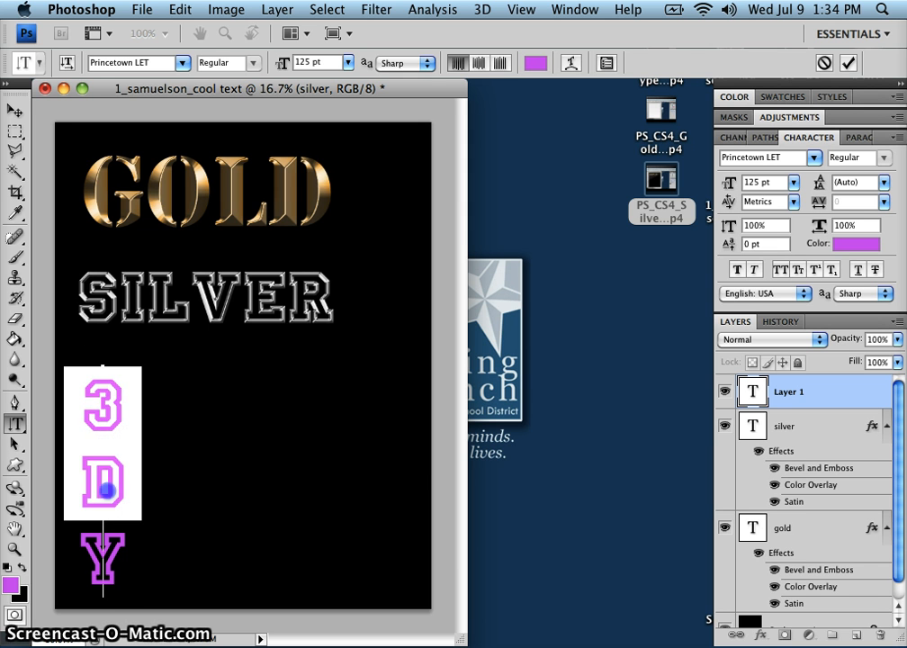
{"action": "left_click", "coordinate": [183, 63]}
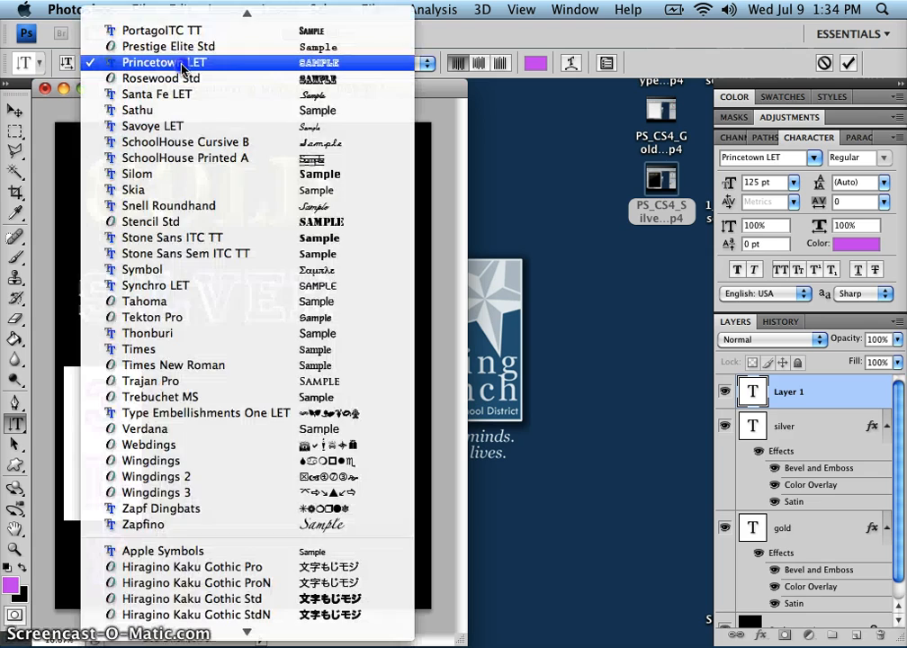
{"action": "mouse_move", "coordinate": [245, 17]}
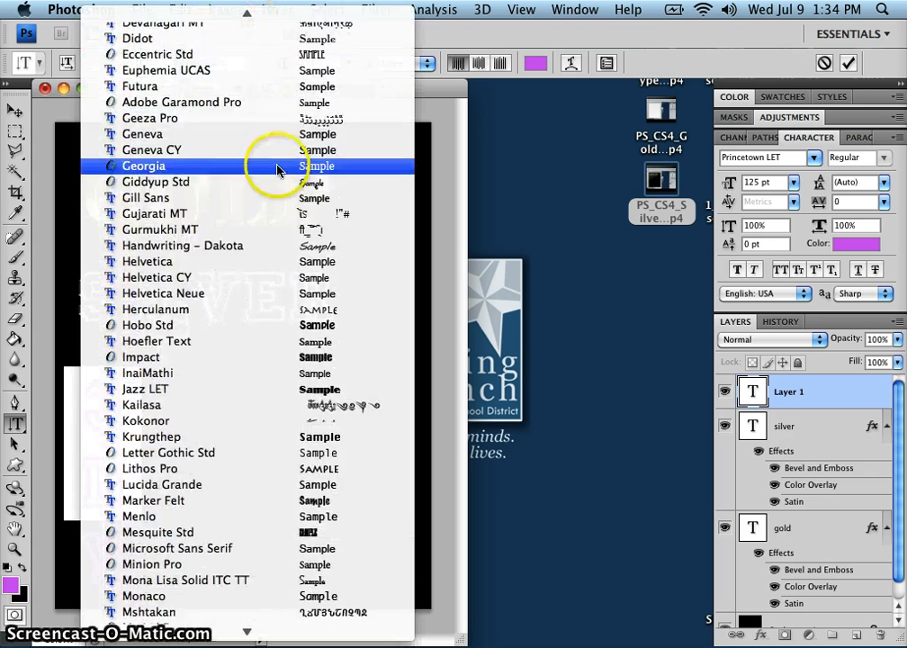
{"action": "left_click", "coordinate": [304, 327]}
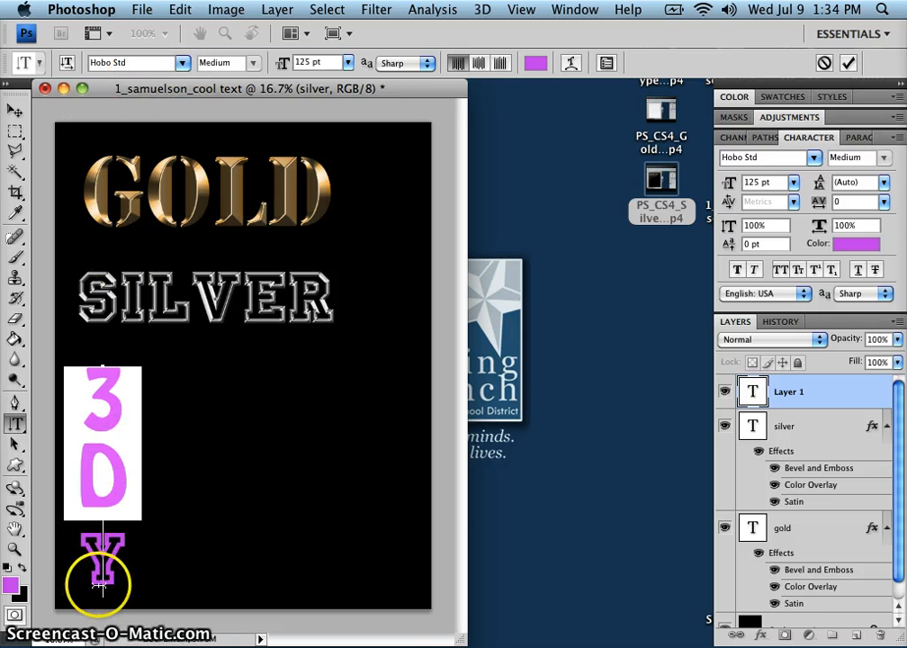
Change the font of the "Y" character to Webdings to turn it into a heart.
{"action": "left_click_drag", "start_coordinate": [101, 587], "coordinate": [101, 544]}
{"action": "left_click", "coordinate": [180, 60]}
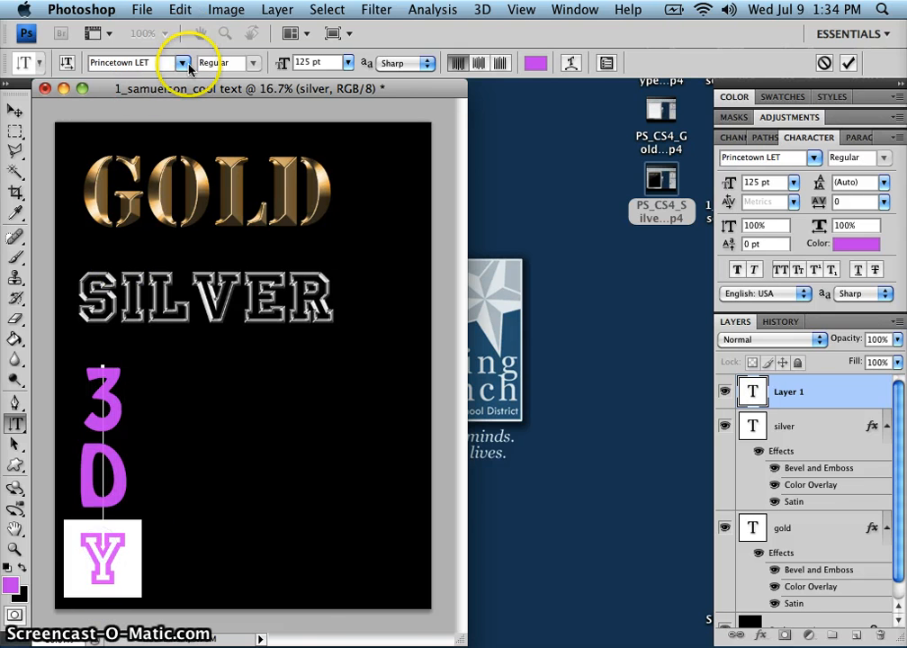
{"action": "key", "text": "w"}
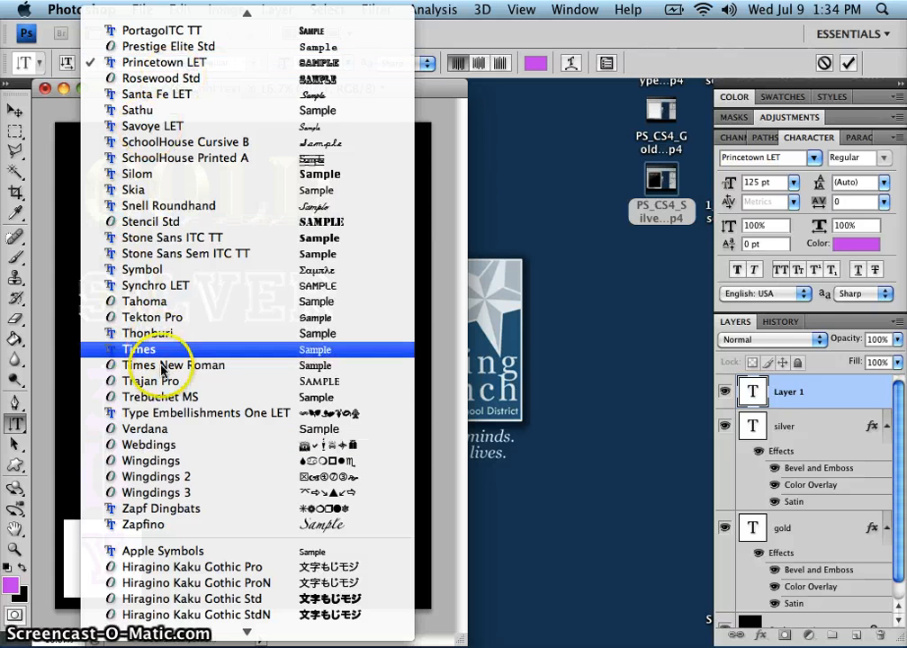
{"action": "left_click", "coordinate": [169, 444]}
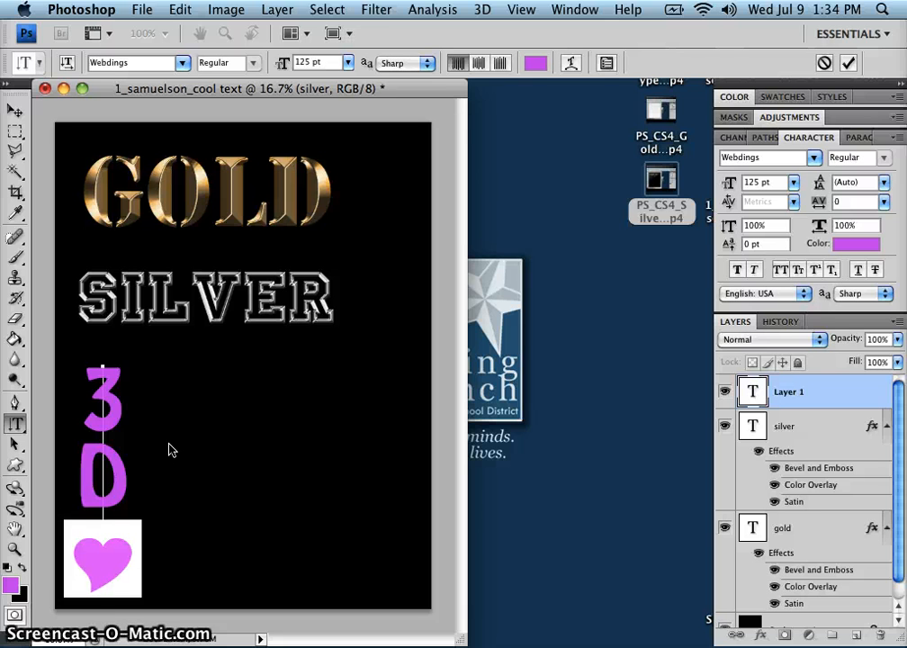
Set the size of all the vertical text to 140 pt and move it up to just below SILVER.
{"action": "key", "text": "super+a"}
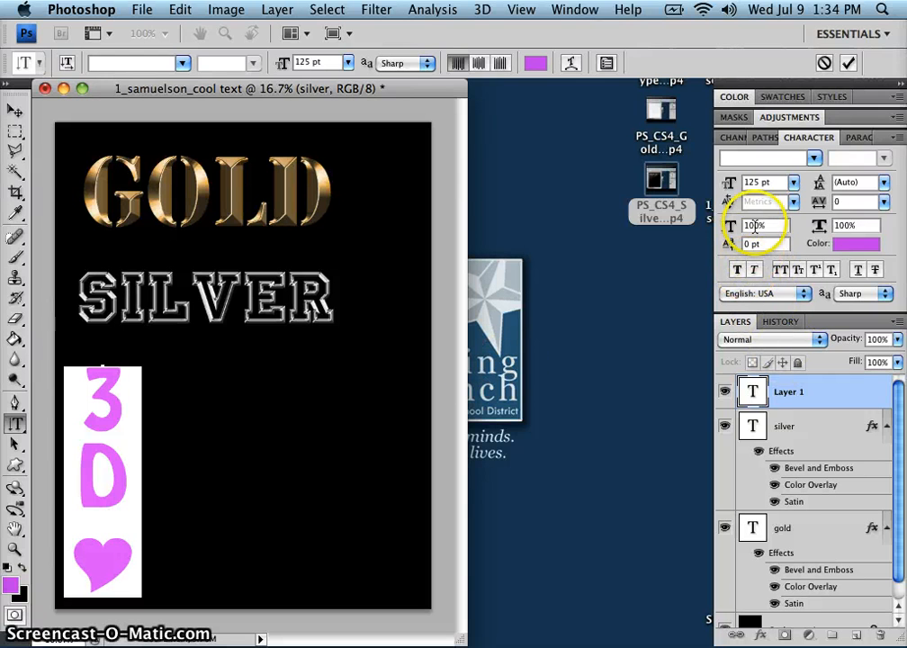
{"action": "left_click", "coordinate": [756, 182]}
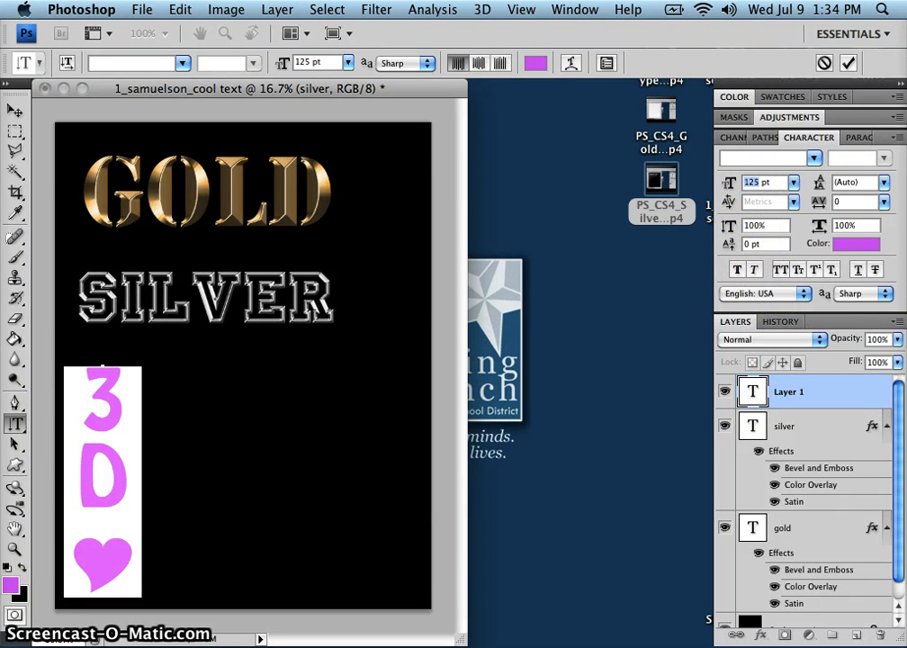
{"action": "type", "text": "140"}
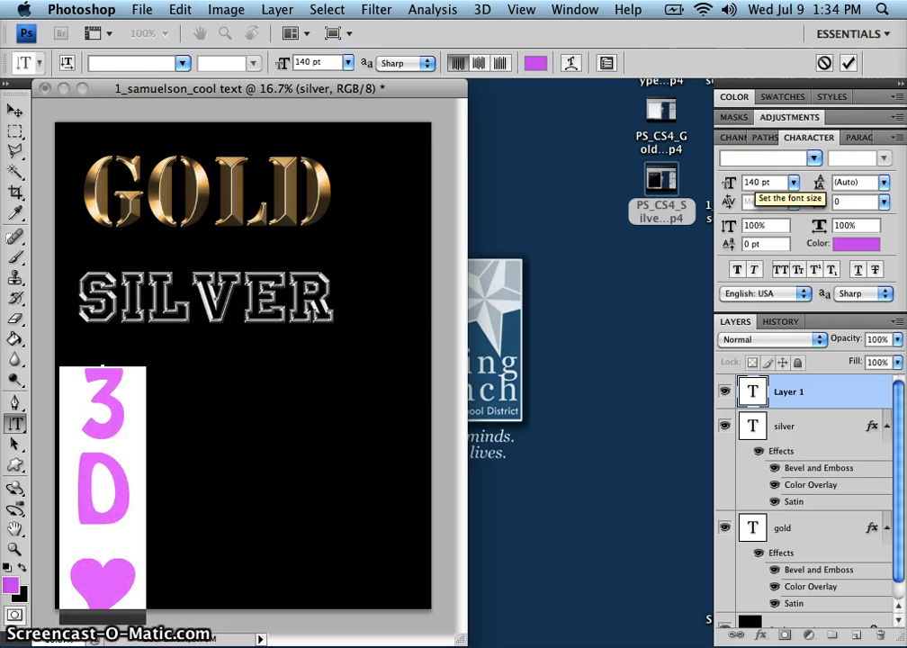
{"action": "left_click", "coordinate": [15, 109]}
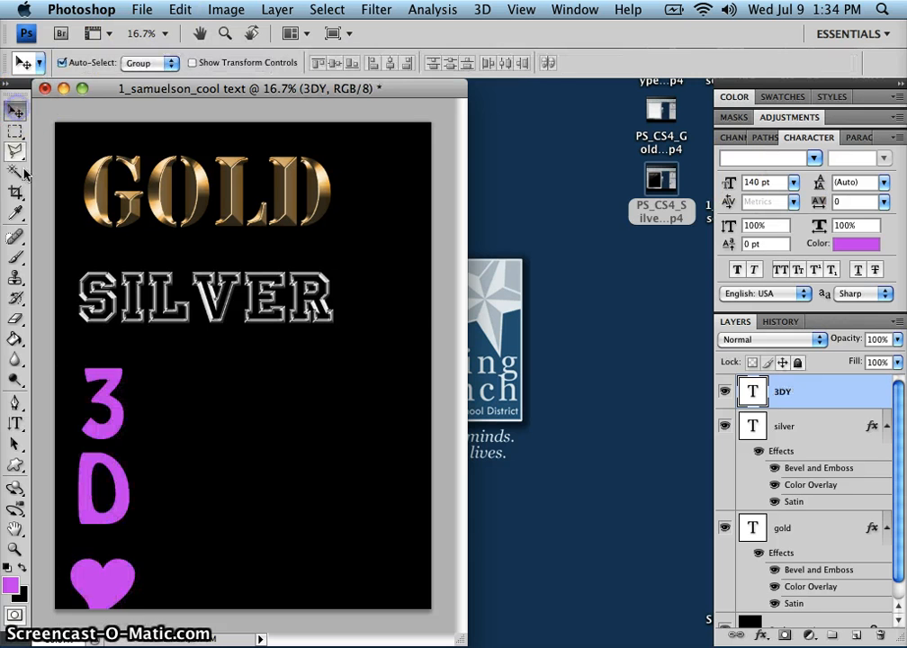
{"action": "left_click_drag", "start_coordinate": [126, 473], "coordinate": [120, 453]}
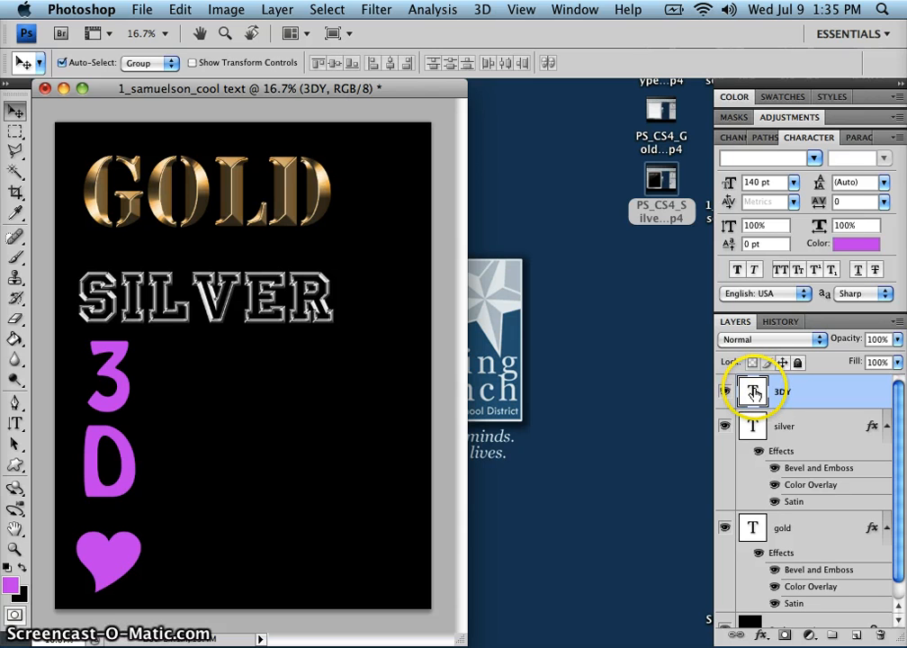
Rasterize the 3DY type layer and apply a Bevel and Emboss effect with its default settings.
{"action": "right_click", "coordinate": [816, 400]}
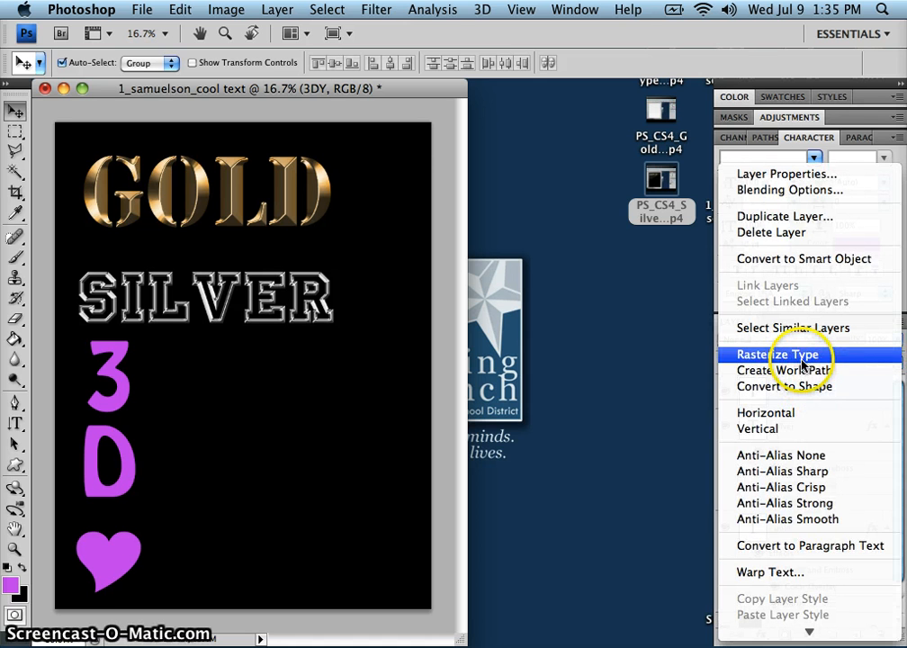
{"action": "left_click", "coordinate": [804, 356]}
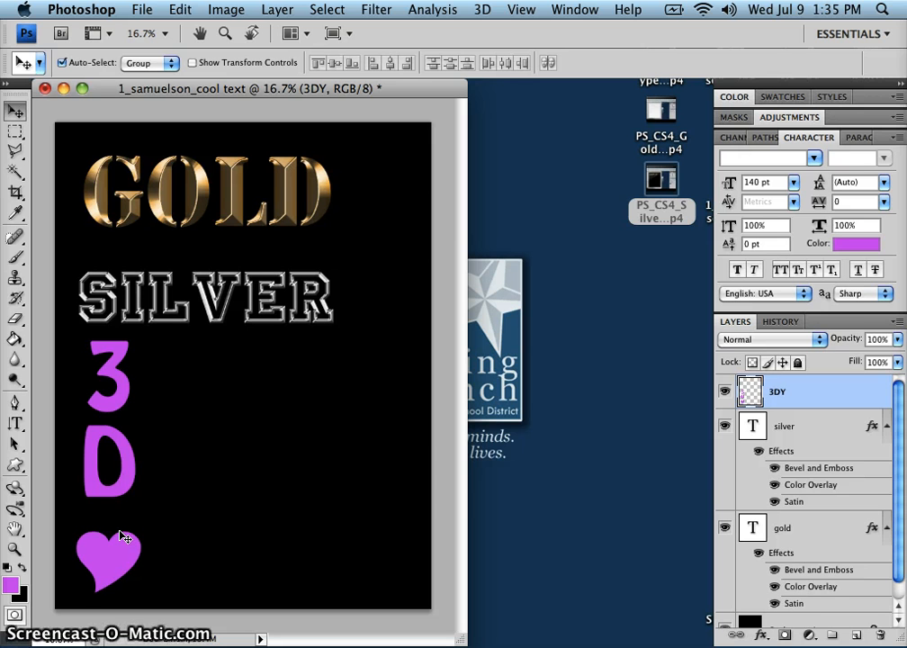
{"action": "double_click", "coordinate": [852, 396]}
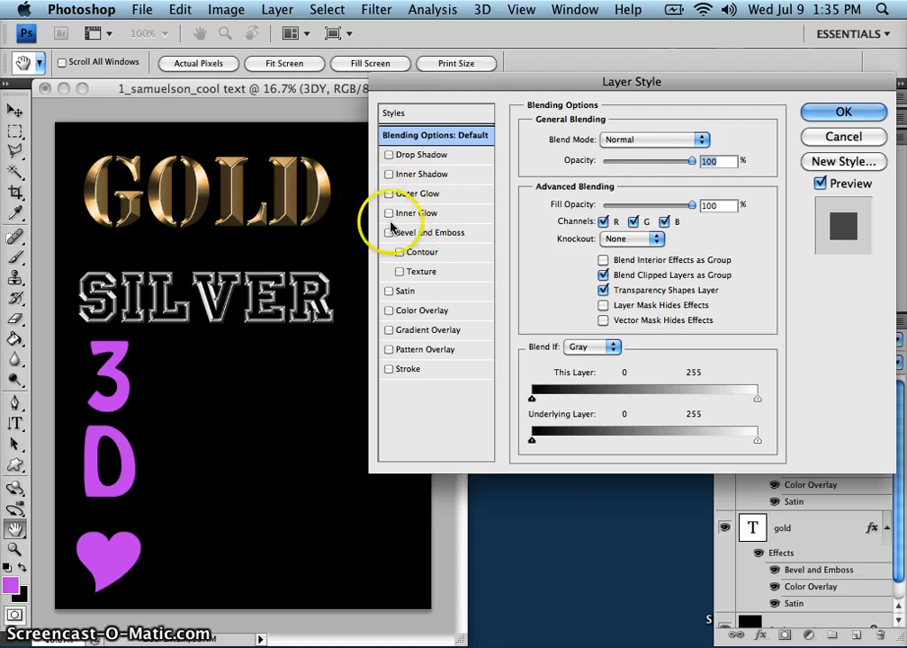
{"action": "left_click", "coordinate": [416, 233]}
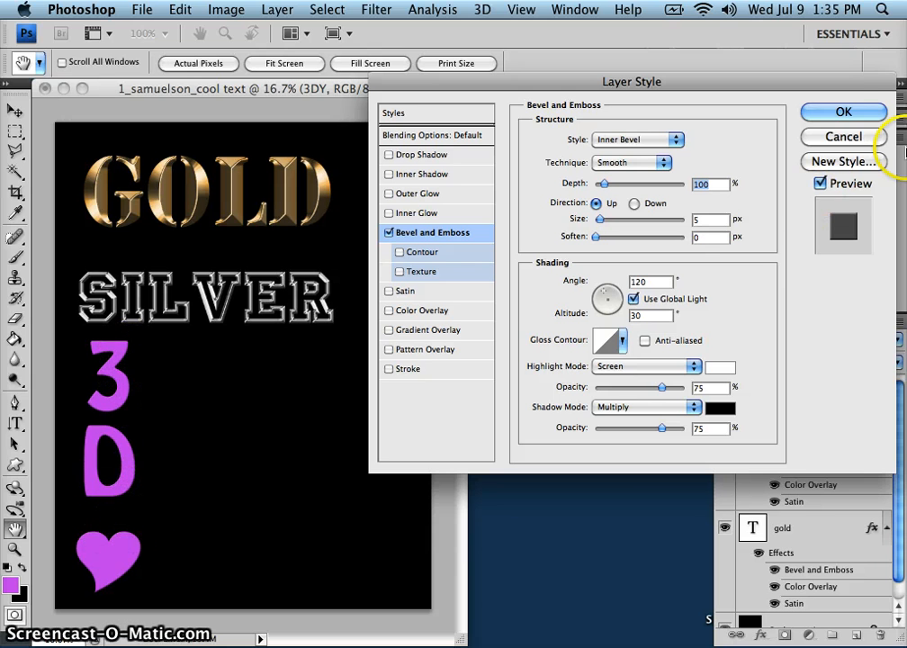
{"action": "left_click", "coordinate": [844, 113]}
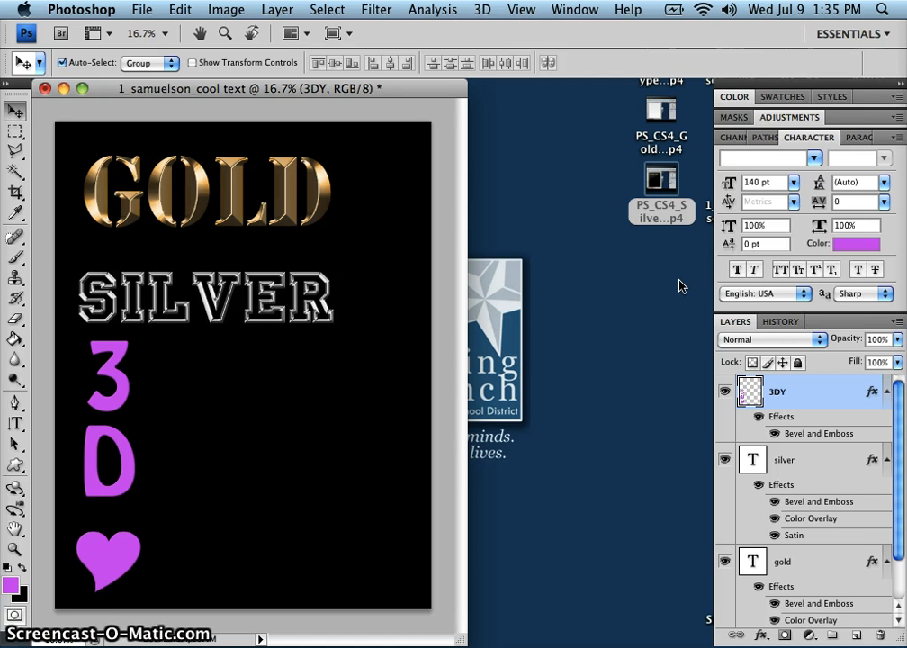
Apply a Perspective transform to the 3DY layer, making its left edge taller and its right edge shorter, about 113% height and 33° vertical skew.
{"action": "left_click", "coordinate": [185, 12]}
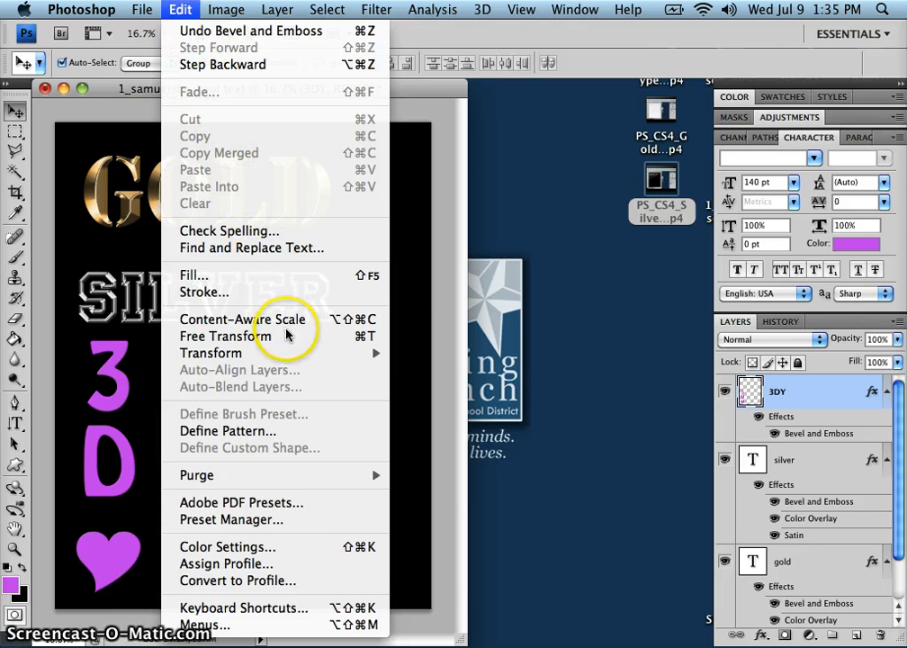
{"action": "mouse_move", "coordinate": [294, 351]}
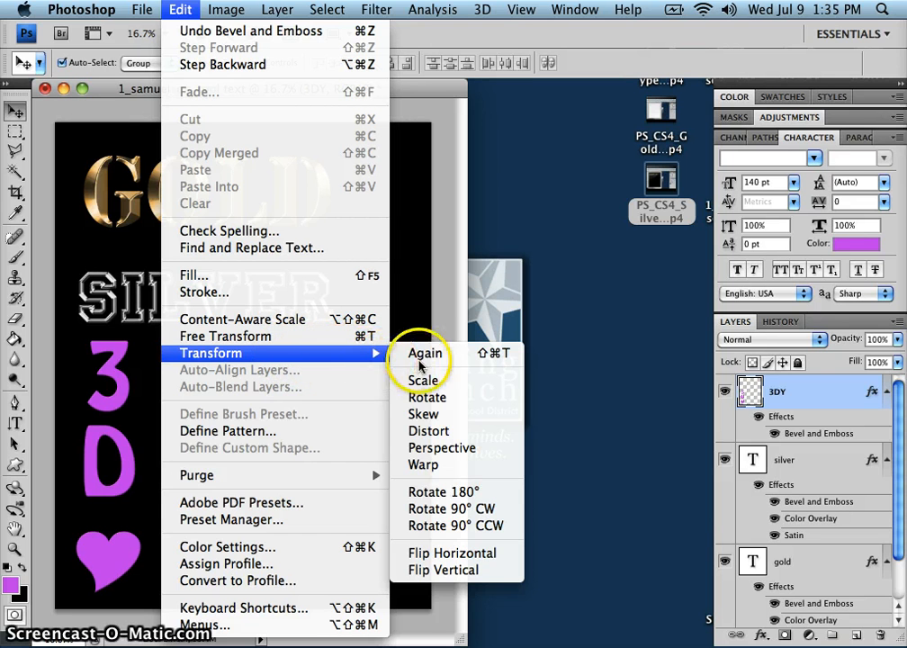
{"action": "left_click", "coordinate": [453, 450]}
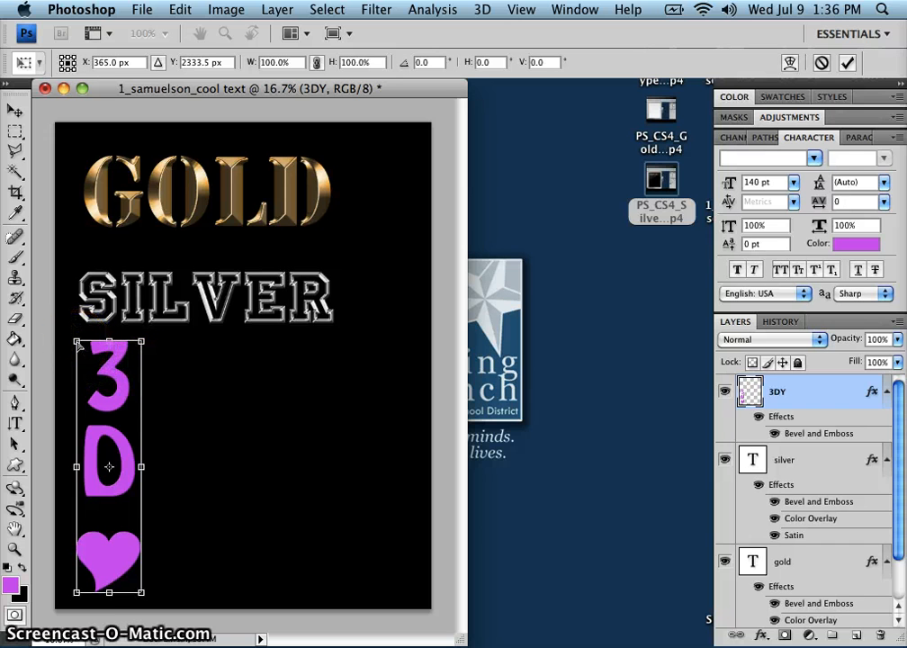
{"action": "left_click_drag", "start_coordinate": [77, 343], "coordinate": [66, 321]}
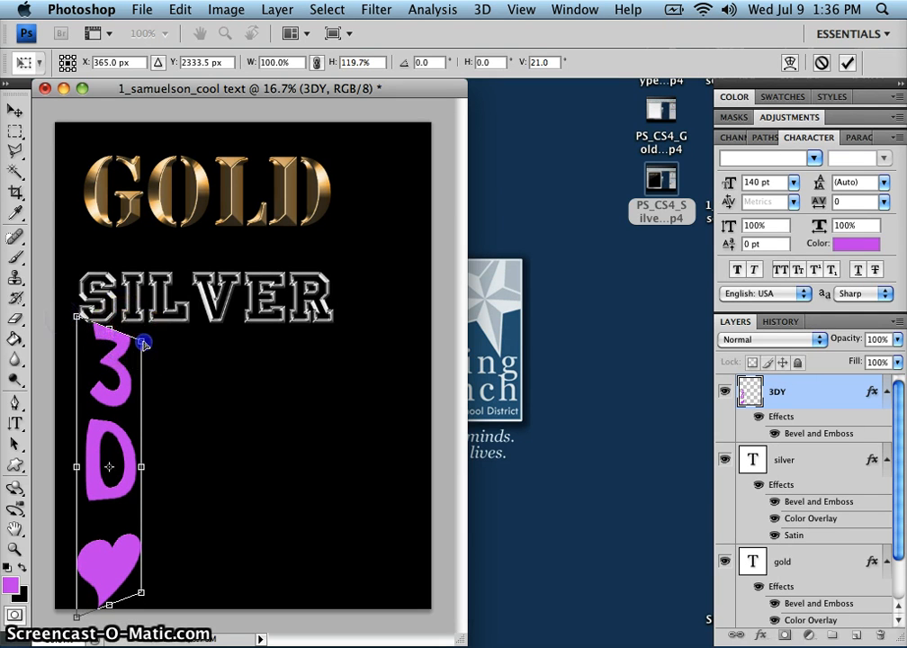
{"action": "left_click_drag", "start_coordinate": [144, 343], "coordinate": [144, 357]}
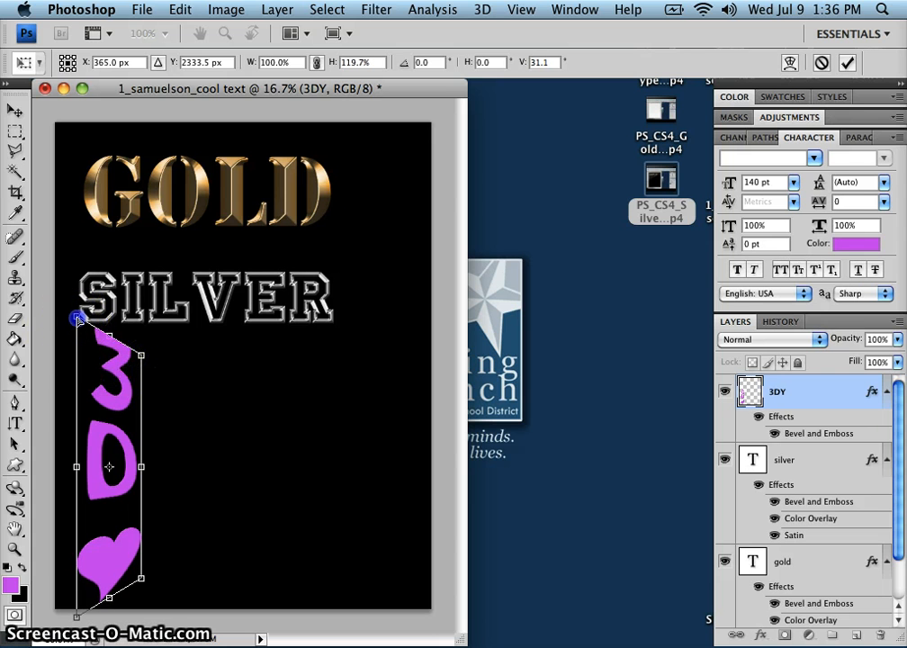
{"action": "left_click_drag", "start_coordinate": [78, 318], "coordinate": [77, 328]}
{"action": "left_click_drag", "start_coordinate": [142, 356], "coordinate": [144, 369]}
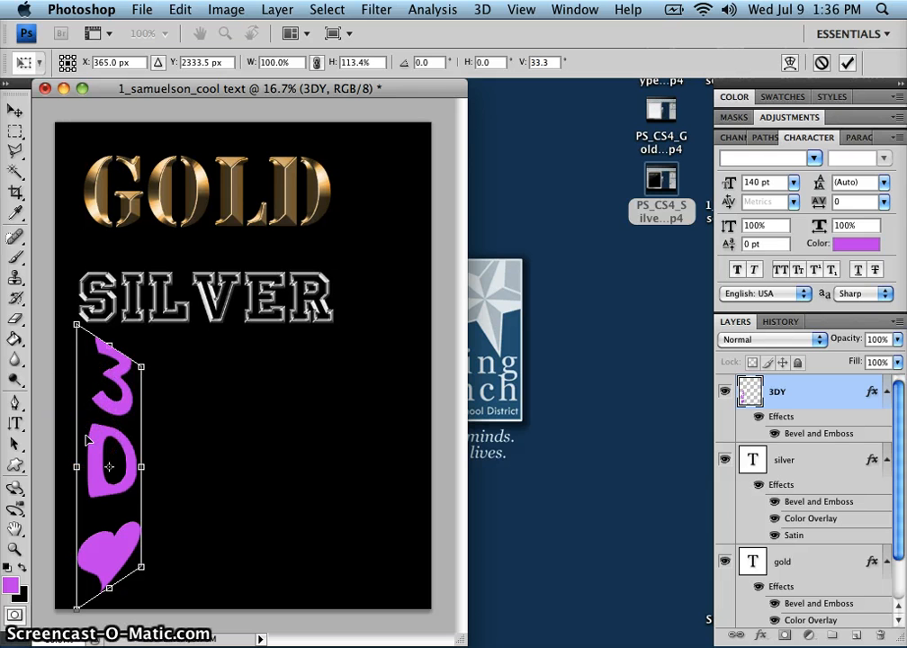
{"action": "left_click", "coordinate": [128, 450]}
{"action": "double_click", "coordinate": [129, 452]}
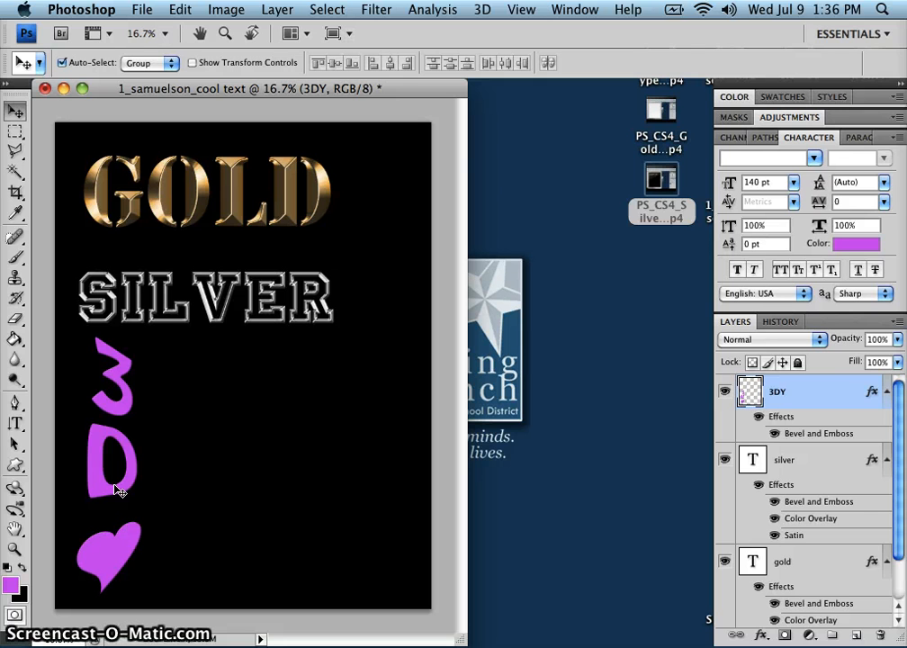
Duplicate the 3DY layer 20 times, offsetting each copy slightly to the right of the one before to build up the letters' depth.
{"action": "key", "text": "super+equal"}
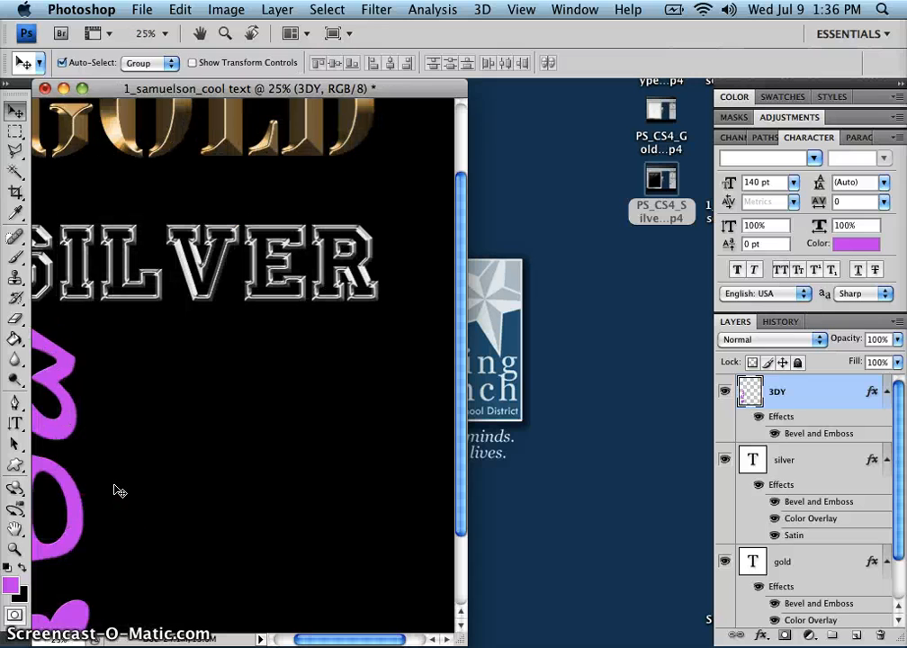
{"action": "key", "text": "super+equal"}
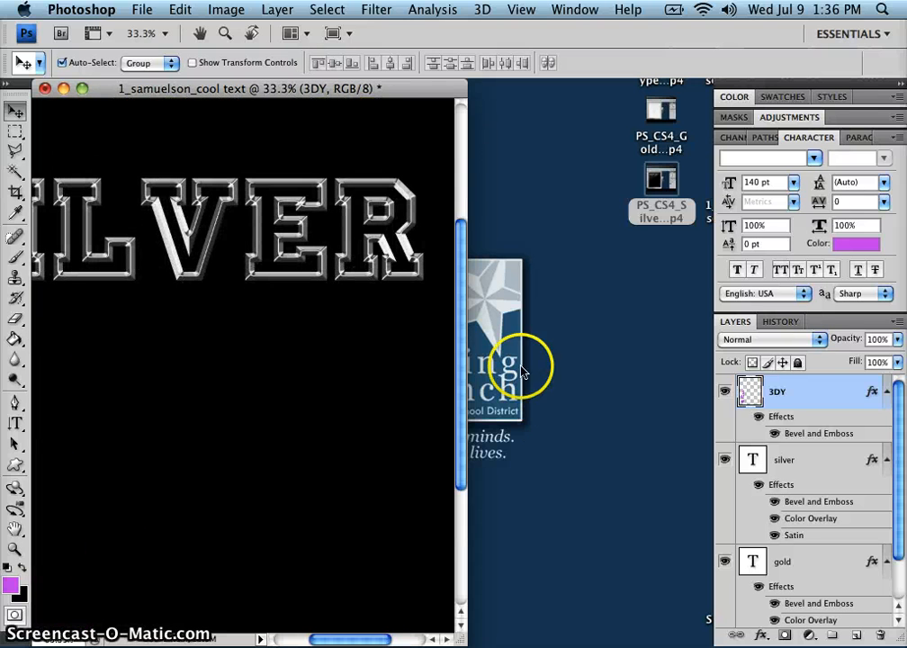
{"action": "left_click", "coordinate": [453, 324]}
{"action": "left_click_drag", "start_coordinate": [454, 326], "coordinate": [451, 447]}
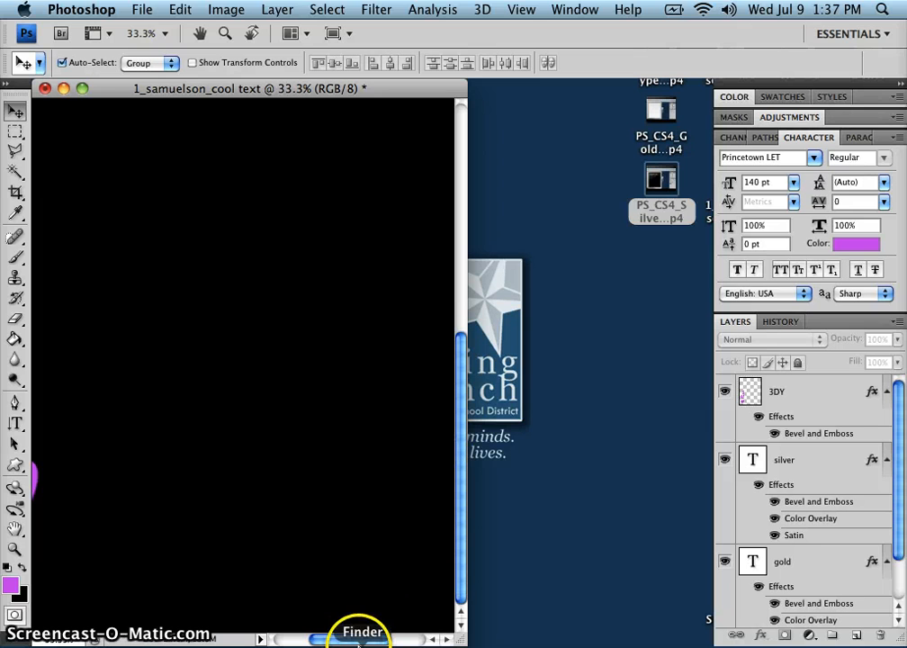
{"action": "left_click_drag", "start_coordinate": [329, 641], "coordinate": [279, 637]}
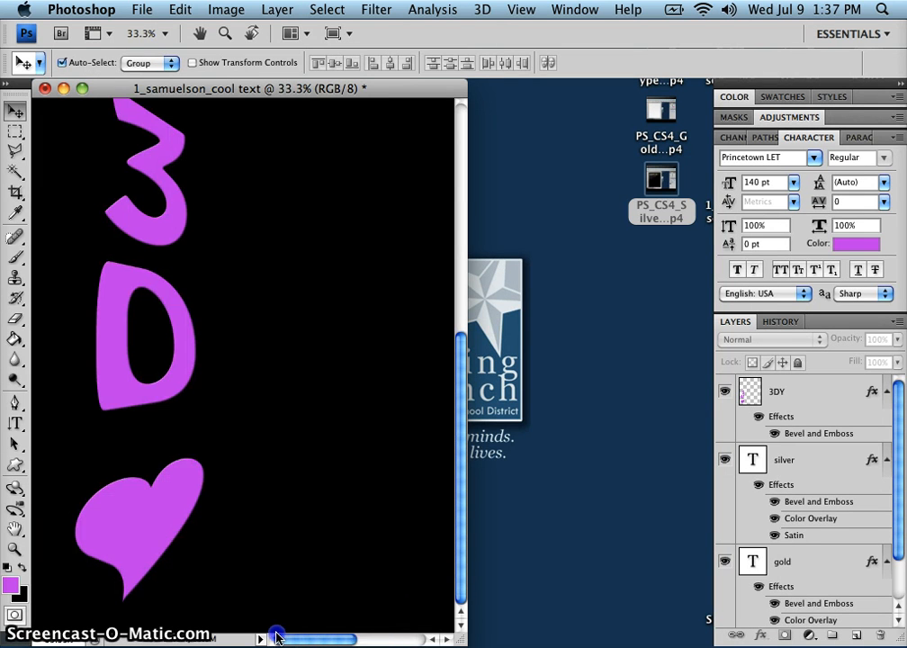
{"action": "left_click_drag", "start_coordinate": [459, 490], "coordinate": [458, 479]}
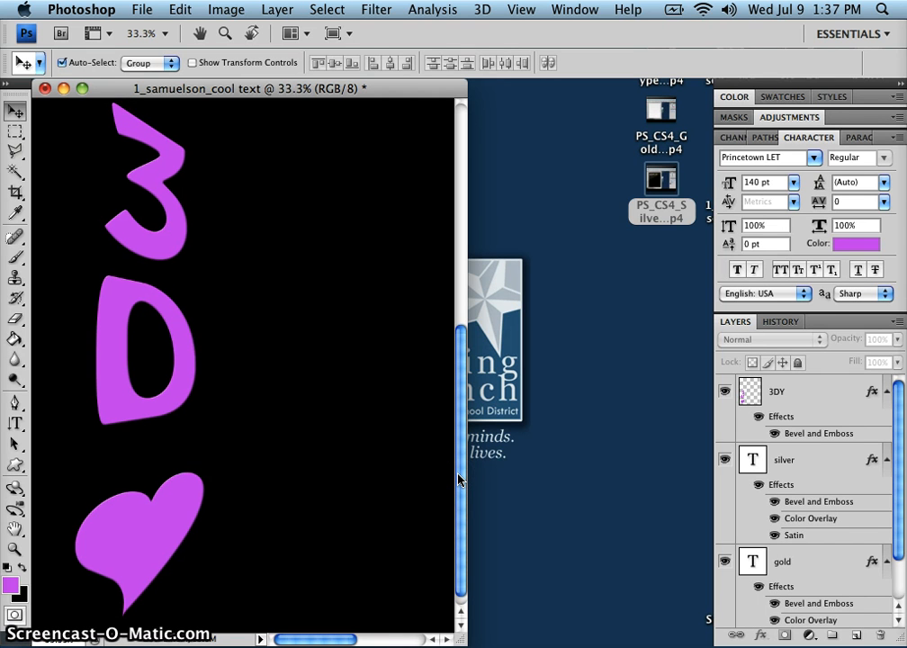
{"action": "left_click", "coordinate": [846, 401]}
{"action": "left_click", "coordinate": [790, 401]}
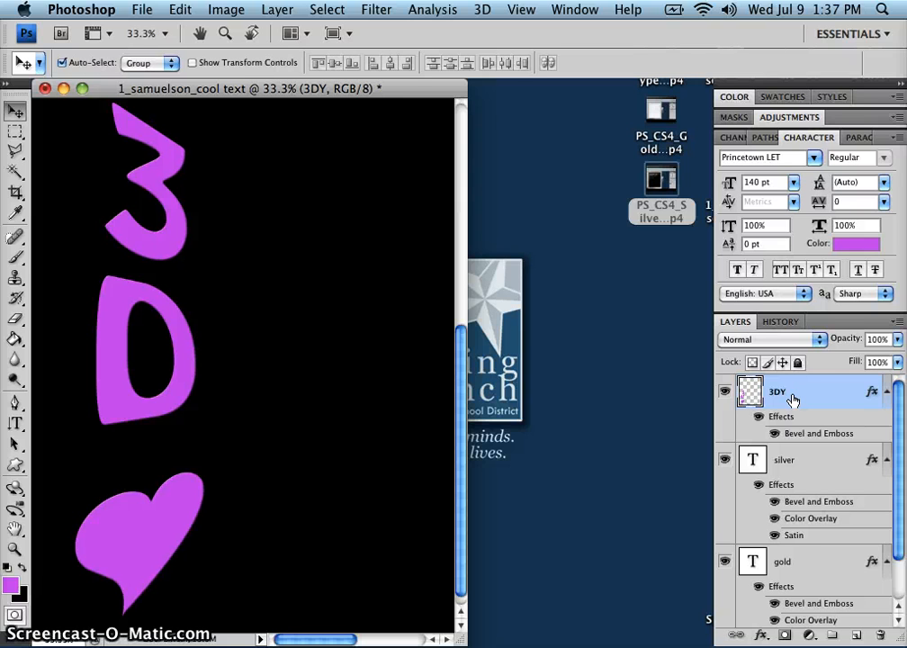
{"action": "key", "text": "super+j"}
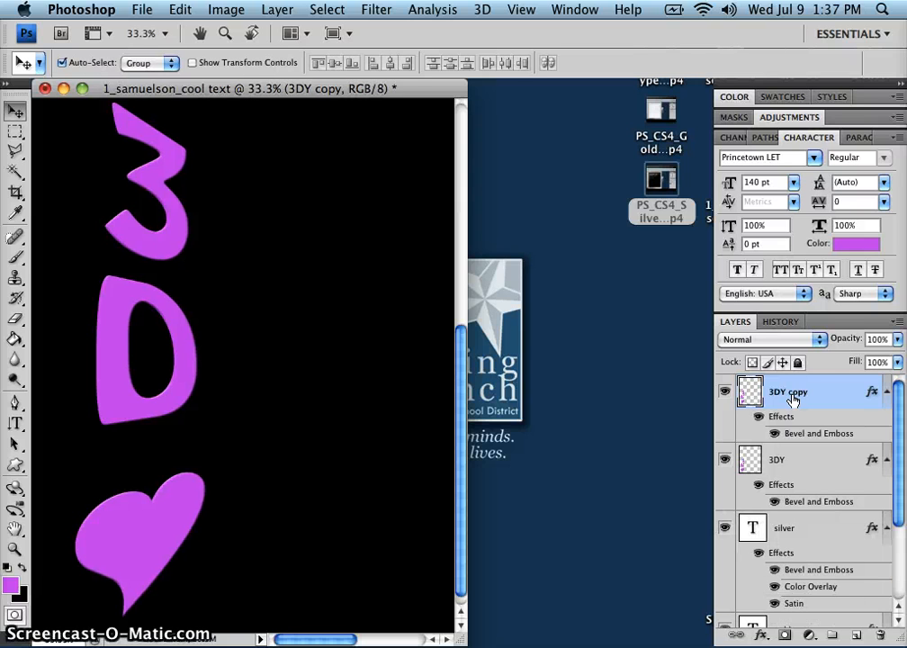
{"action": "left_click", "coordinate": [792, 396]}
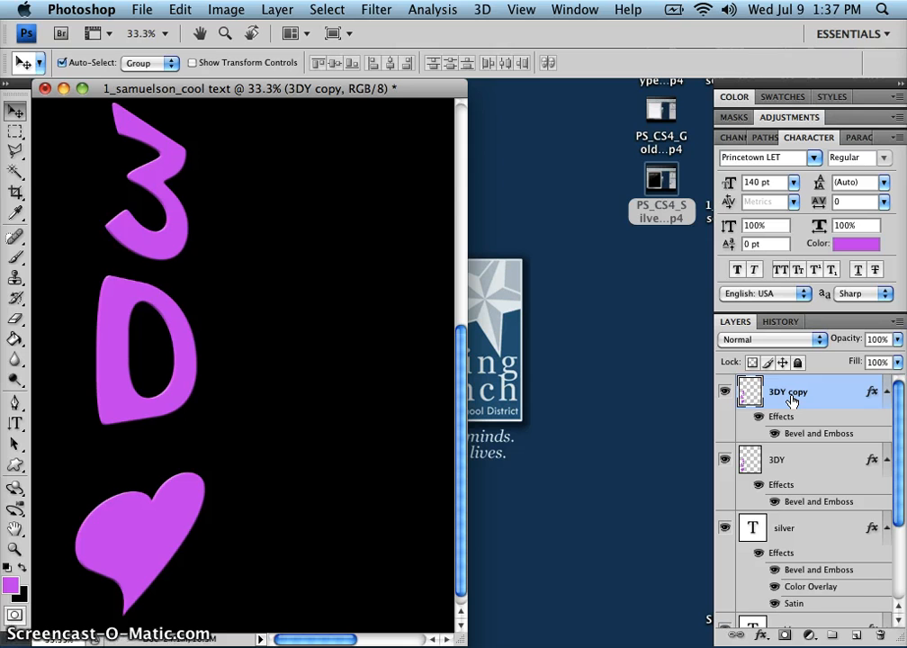
{"action": "key", "text": "super+j"}
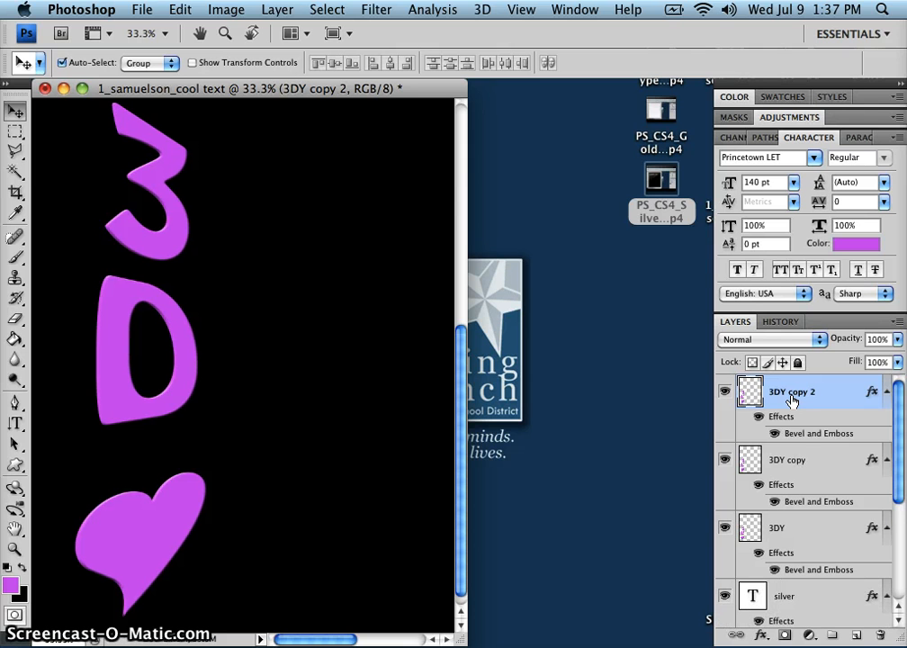
{"action": "key", "text": "super+j"}
{"action": "key", "text": "super+j"}
{"action": "key", "text": "super+j"}
{"action": "key", "text": "super+j"}
{"action": "key", "text": "super+j"}
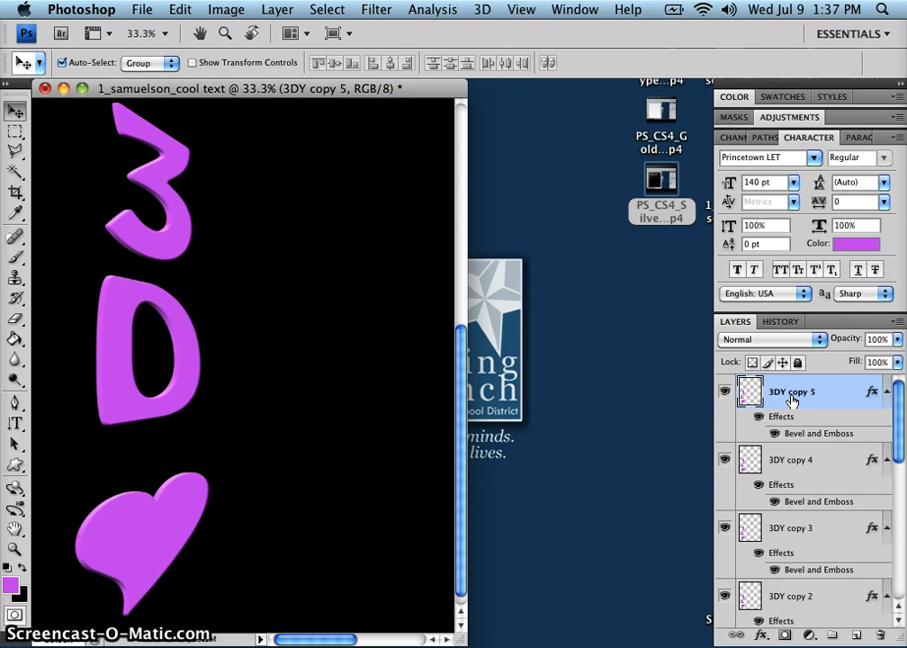
{"action": "key", "text": "super+j"}
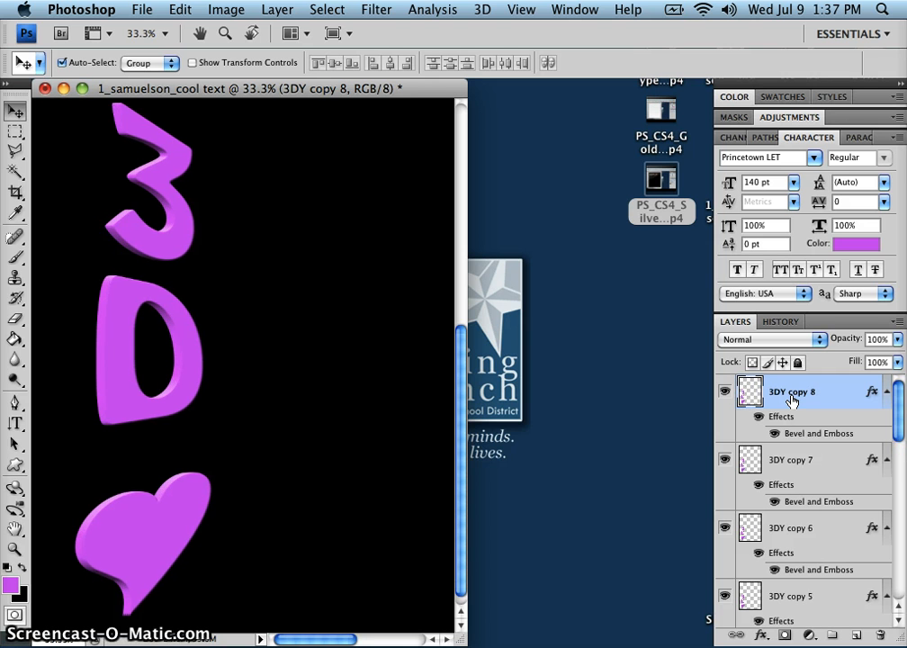
{"action": "key", "text": "super+j"}
{"action": "key", "text": "super+j"}
{"action": "key", "text": "super+j"}
{"action": "key", "text": "super+j"}
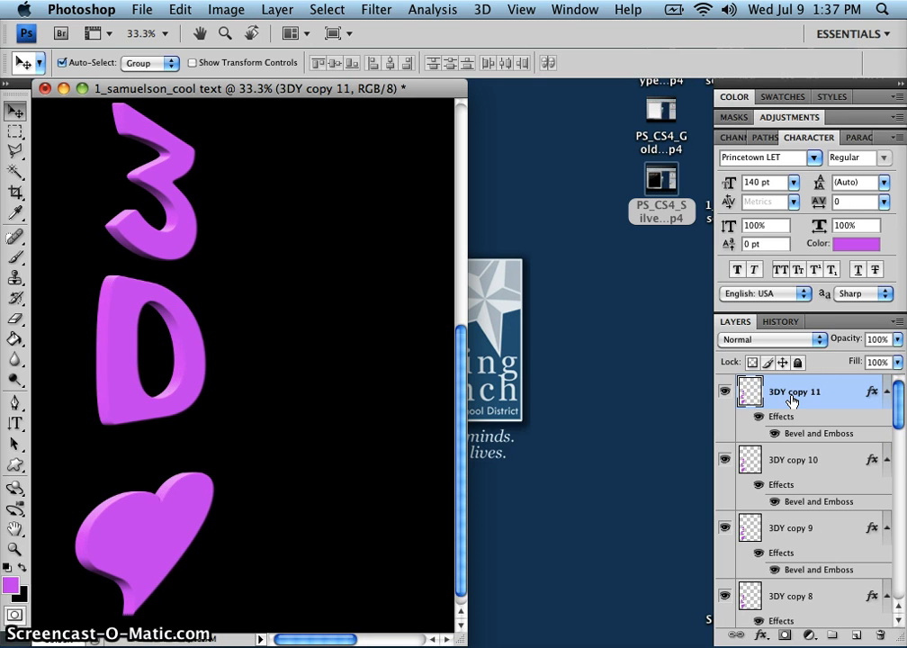
{"action": "key", "text": "super+j"}
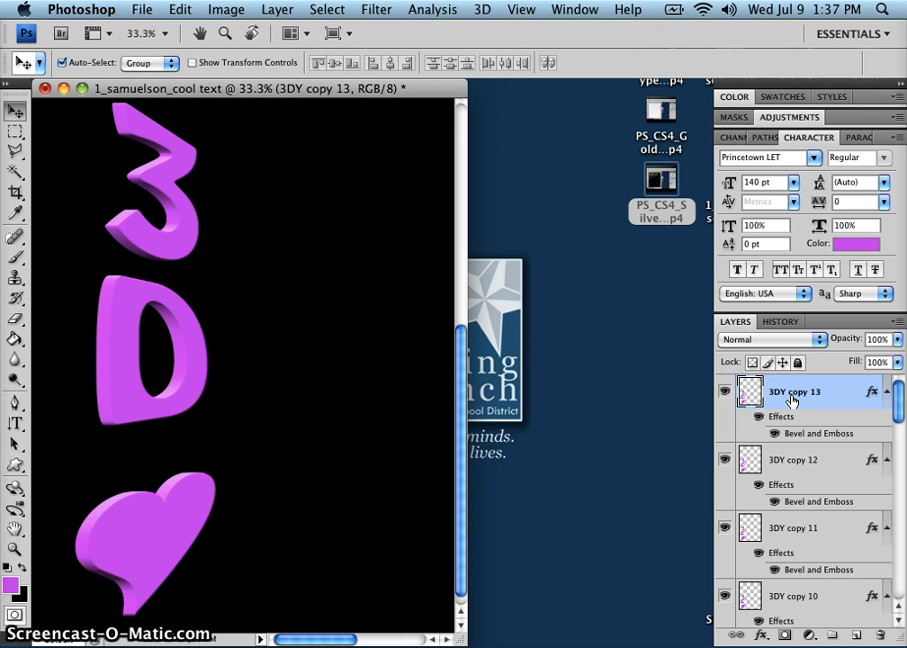
{"action": "key", "text": "super+j"}
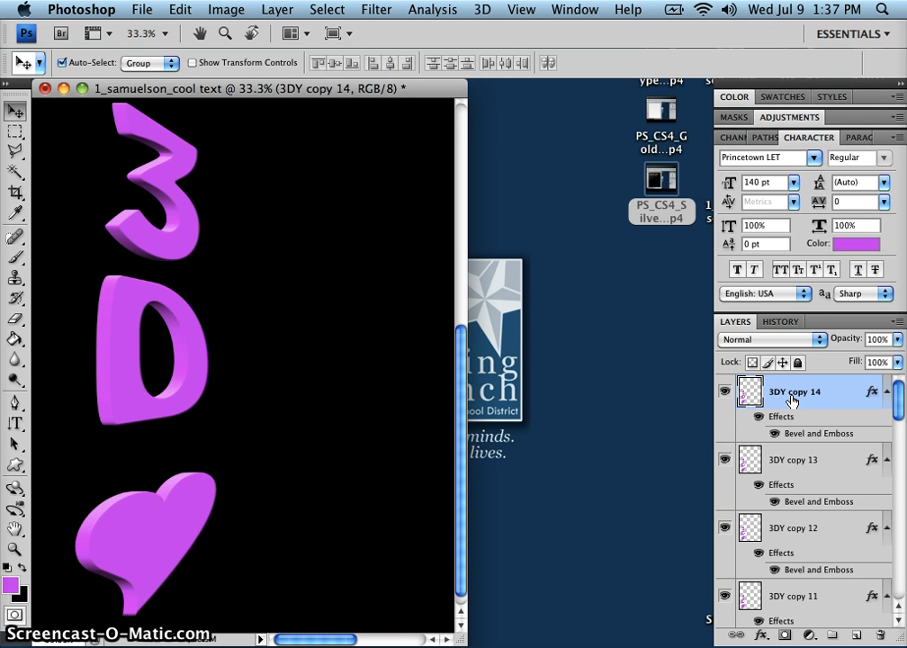
{"action": "key", "text": "super+j"}
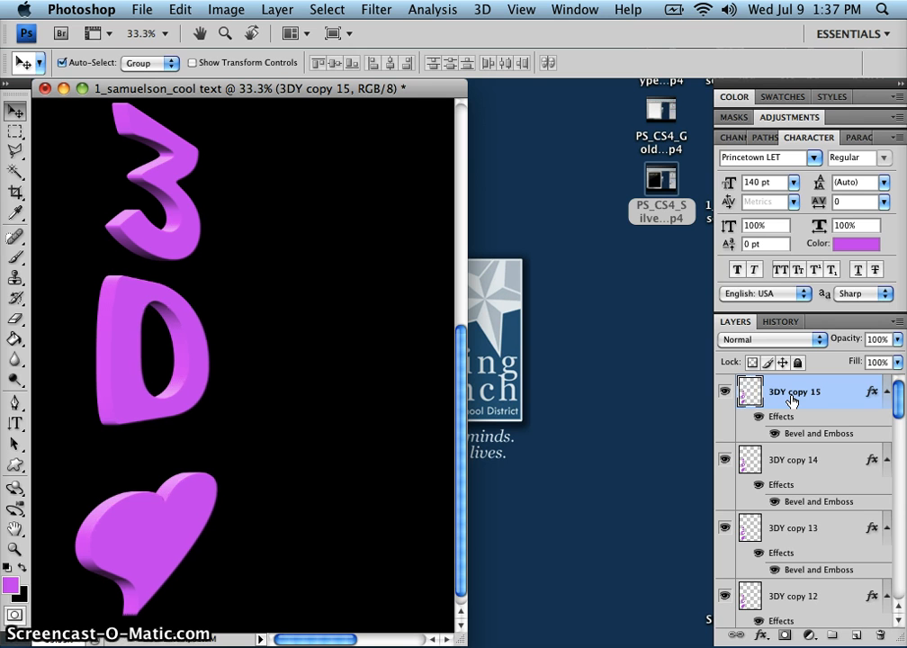
{"action": "key", "text": "super+j"}
{"action": "key", "text": "super+j"}
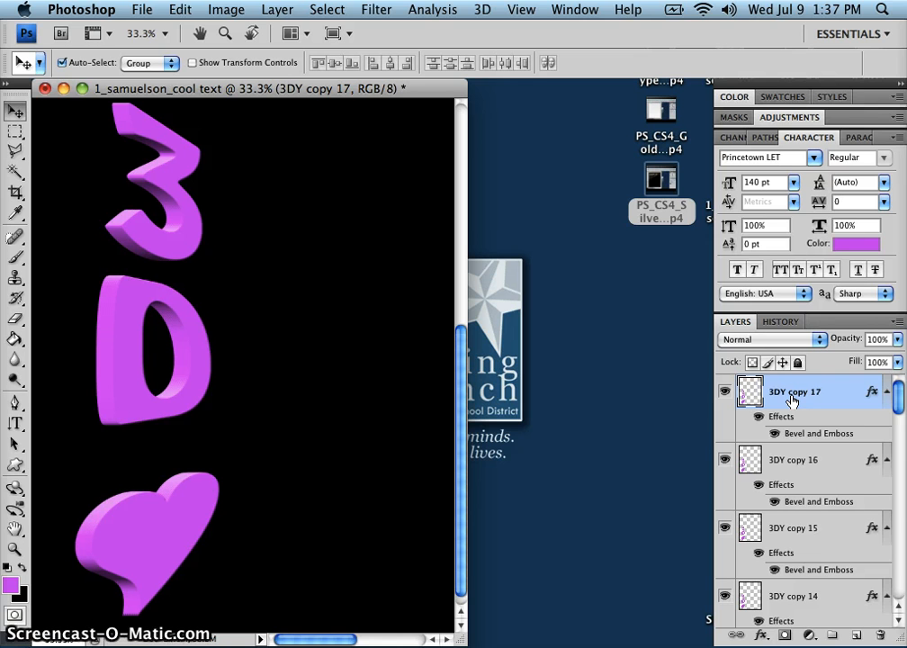
{"action": "key", "text": "super+j"}
{"action": "key", "text": "super+j"}
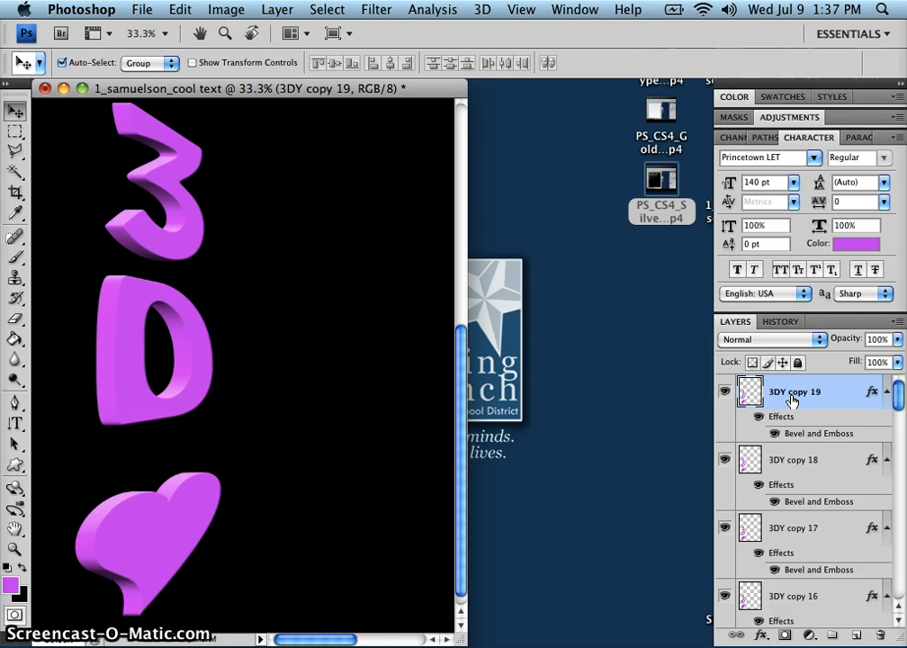
{"action": "key", "text": "super+j"}
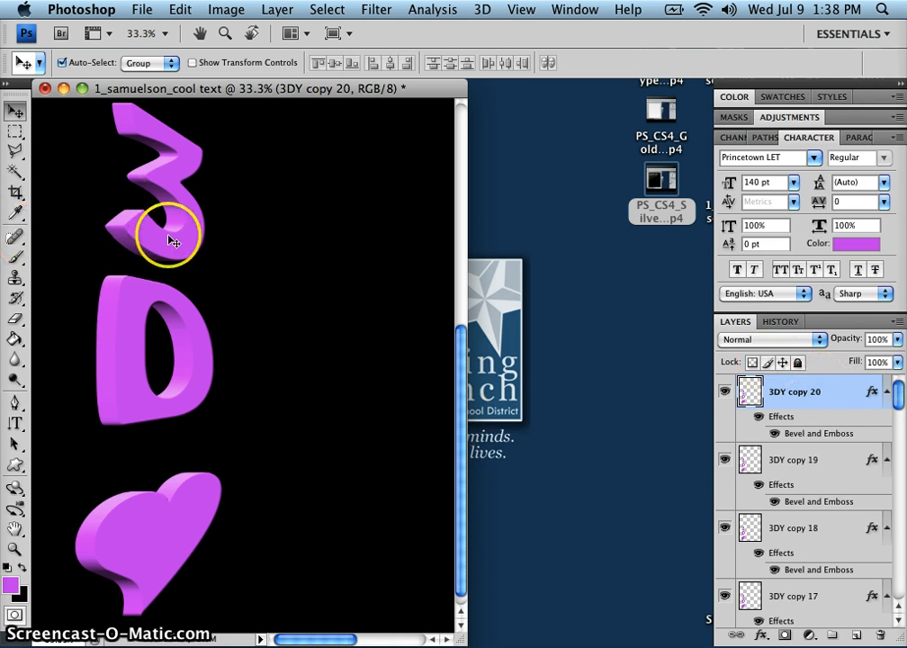
Move the topmost 3DY copy to the right, away from the stacked copies, and undo that move.
{"action": "left_click_drag", "start_coordinate": [168, 233], "coordinate": [324, 261]}
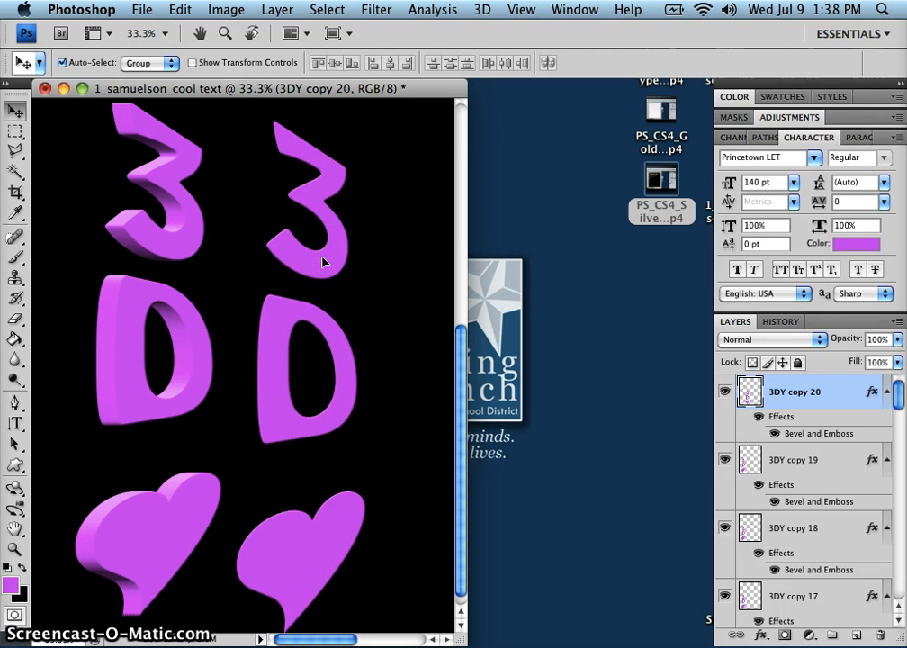
{"action": "key", "text": "super+z"}
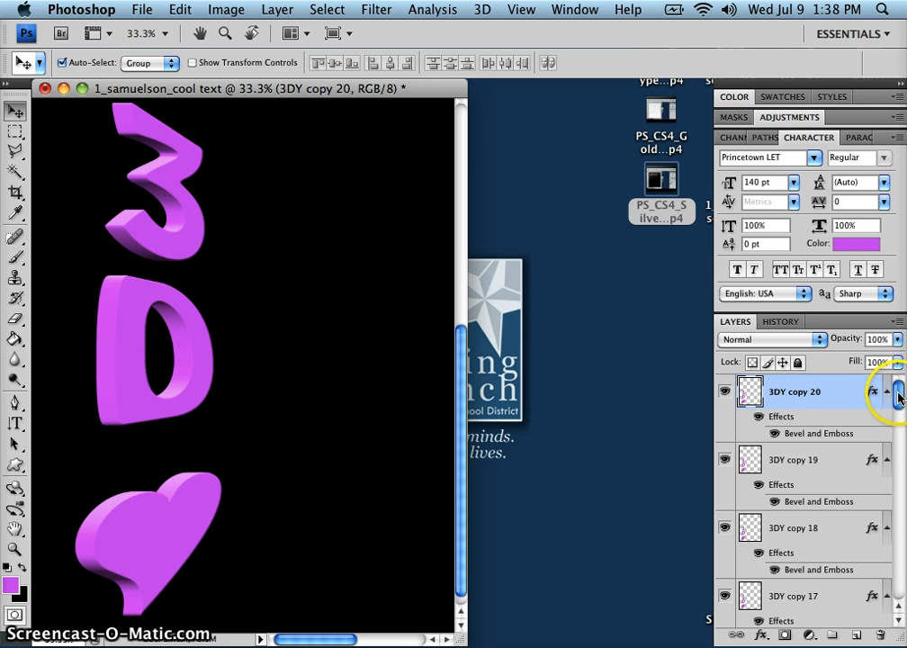
Select all the 3DY layers, from 3DY copy 20 down to the original 3DY, and merge them into one layer.
{"action": "left_click_drag", "start_coordinate": [897, 400], "coordinate": [899, 557]}
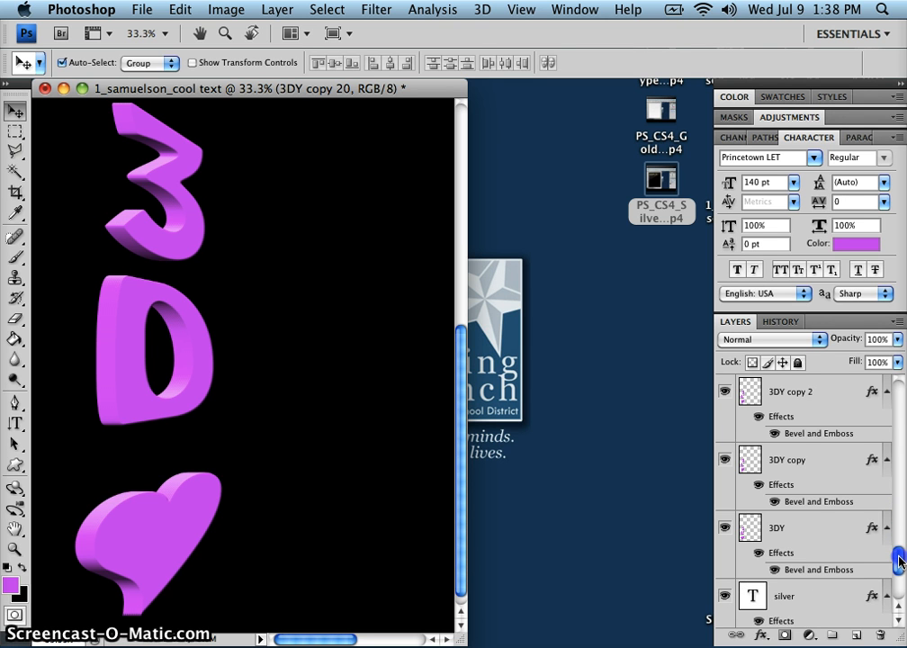
{"action": "left_click", "coordinate": [813, 535], "text": "shift"}
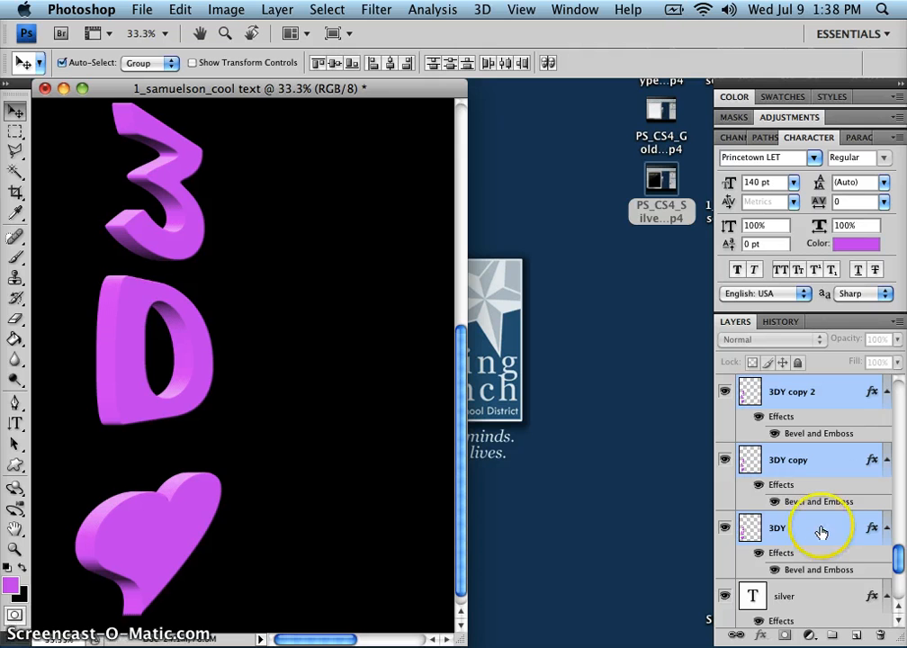
{"action": "left_click", "coordinate": [900, 327]}
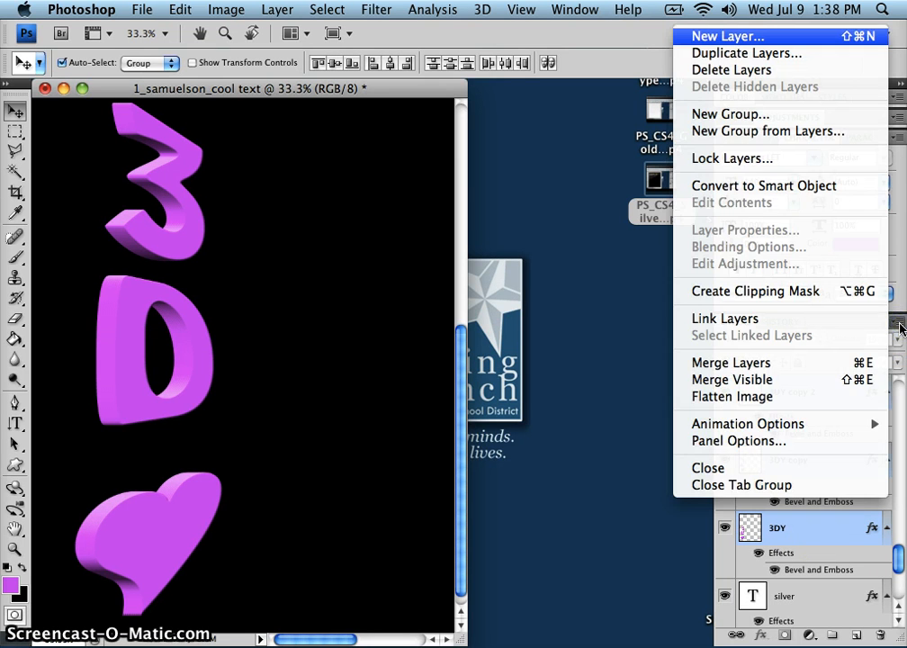
{"action": "left_click", "coordinate": [844, 445]}
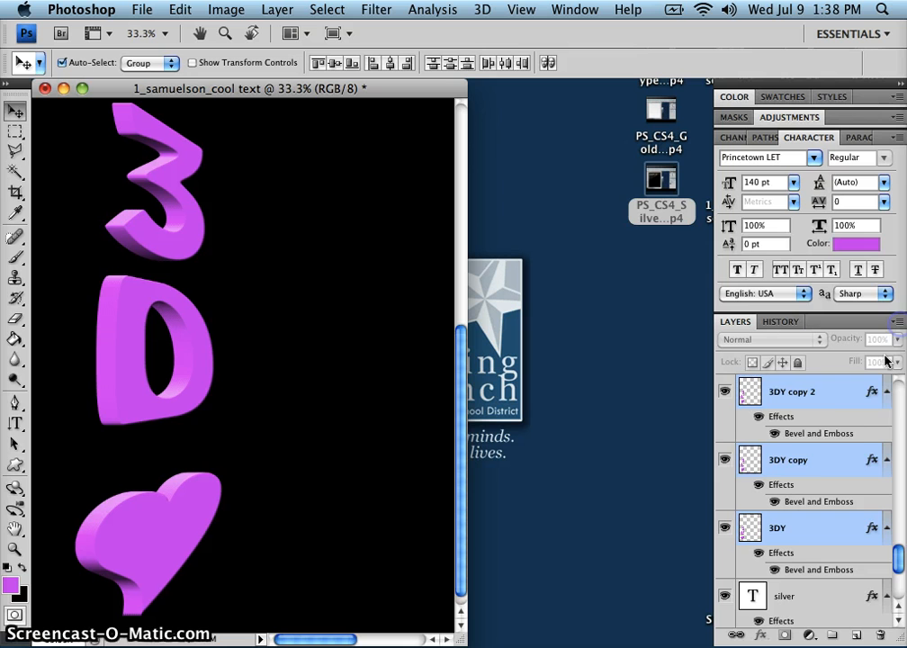
{"action": "right_click", "coordinate": [829, 466]}
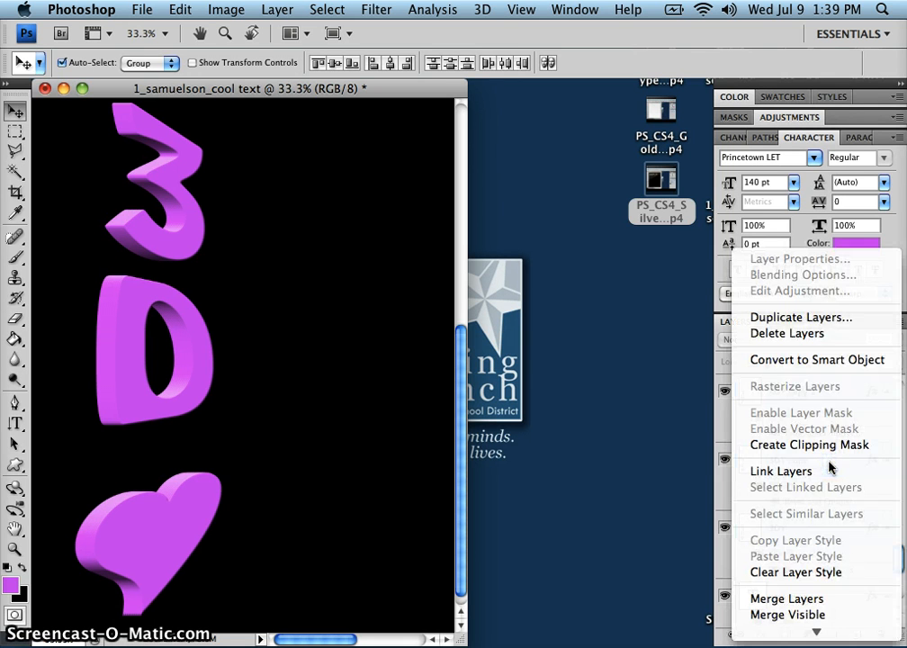
{"action": "left_click_drag", "start_coordinate": [828, 465], "coordinate": [802, 605]}
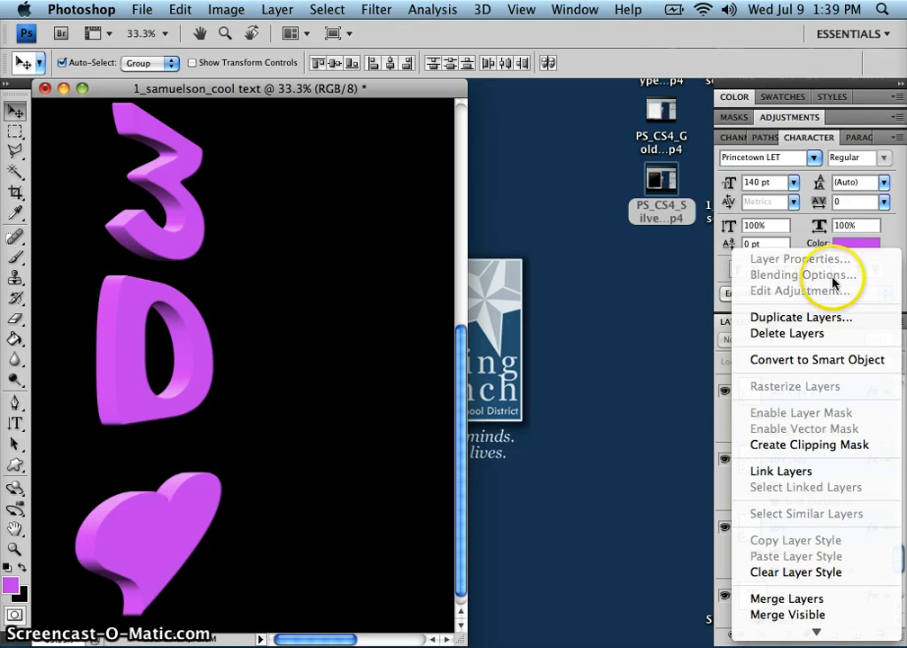
{"action": "left_click", "coordinate": [900, 173]}
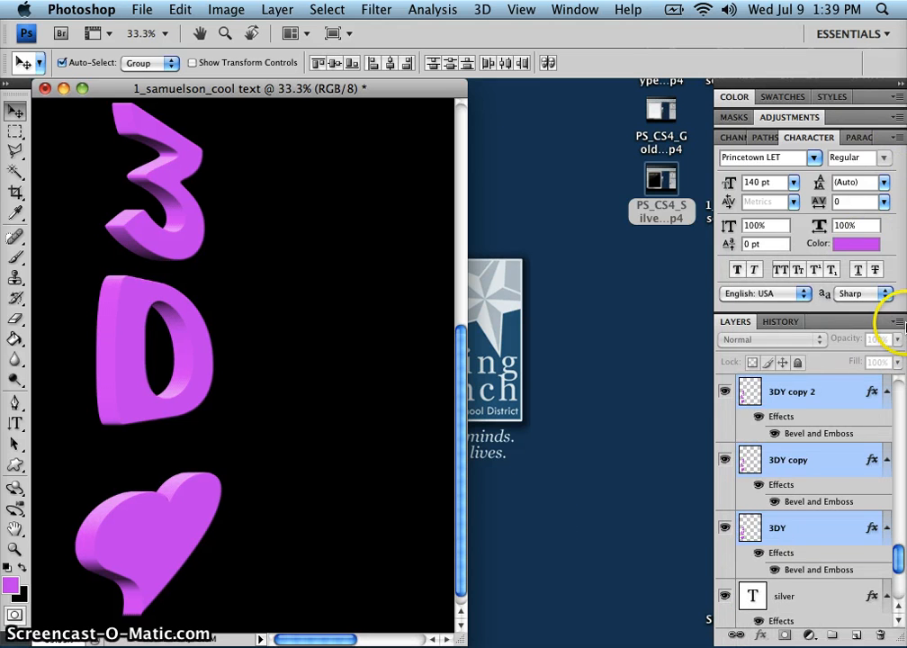
{"action": "left_click", "coordinate": [900, 326]}
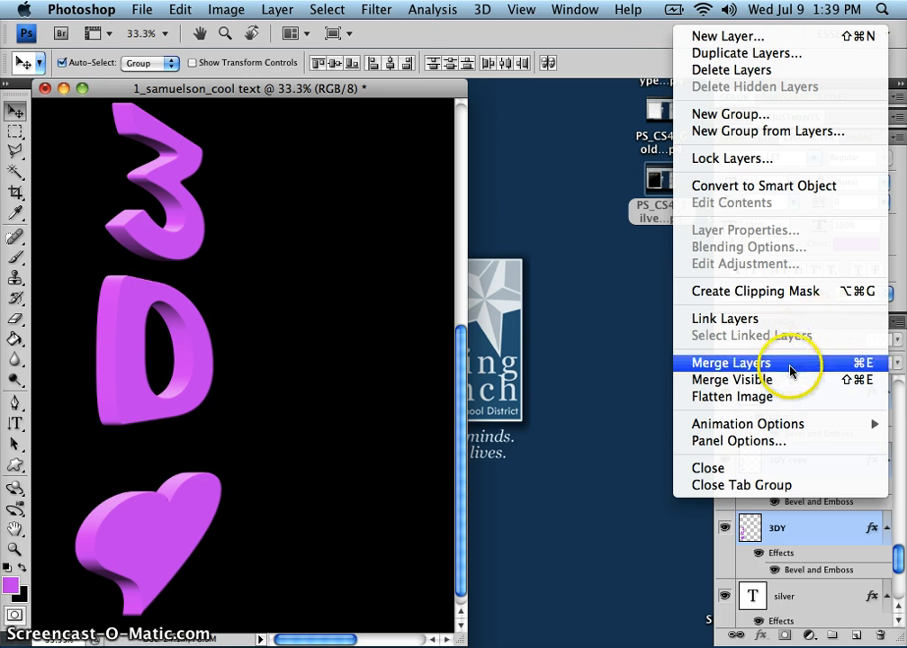
{"action": "left_click", "coordinate": [902, 479]}
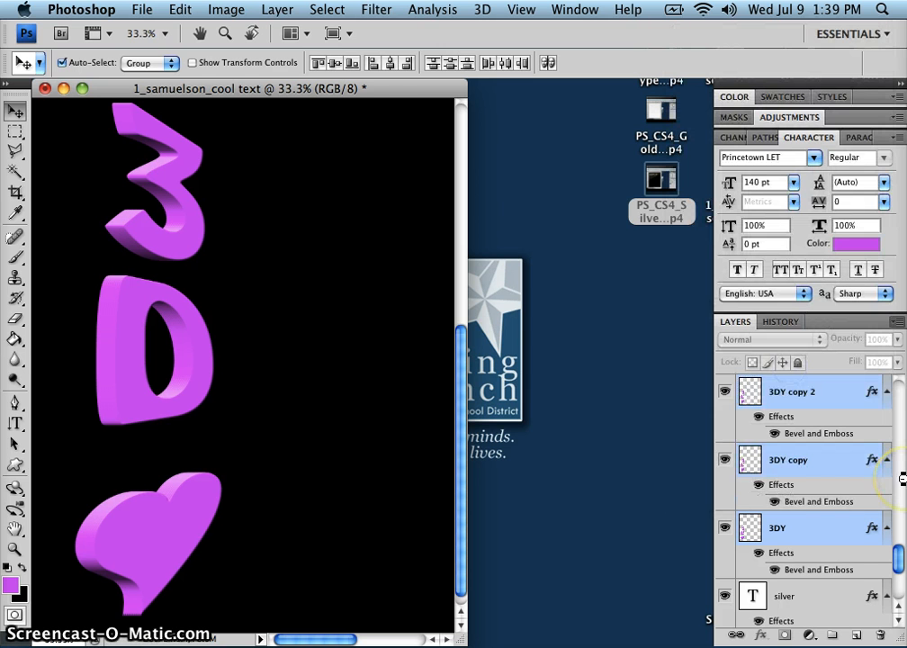
{"action": "key", "text": "super+e"}
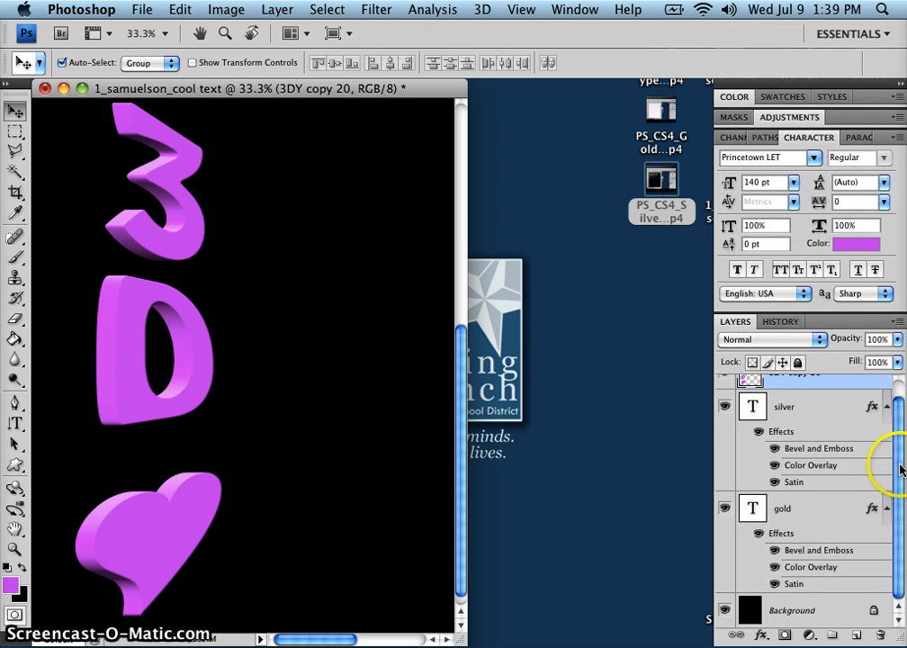
{"action": "left_click_drag", "start_coordinate": [899, 459], "coordinate": [849, 434]}
{"action": "left_click", "coordinate": [817, 407]}
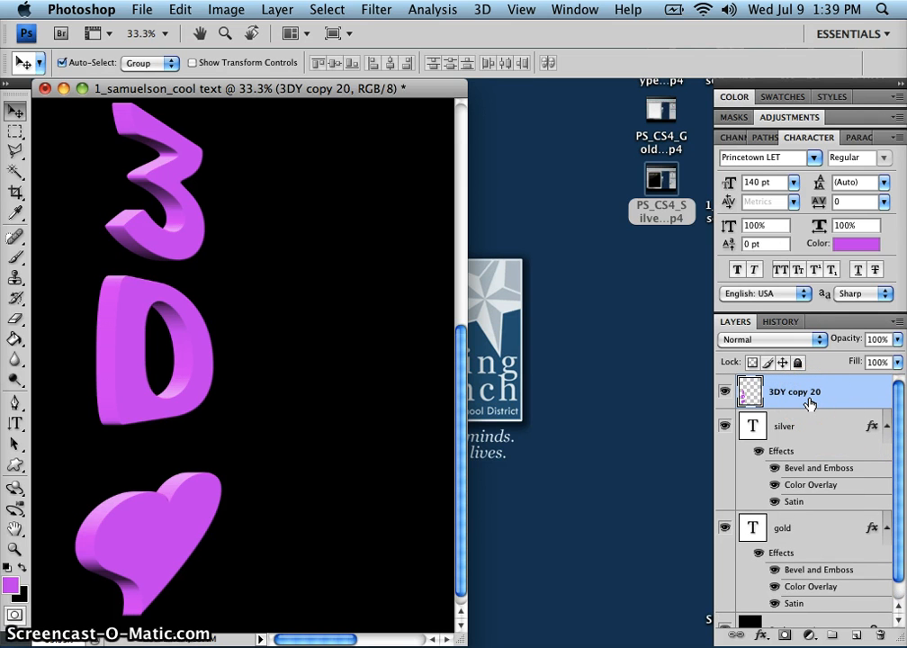
{"action": "double_click", "coordinate": [861, 396]}
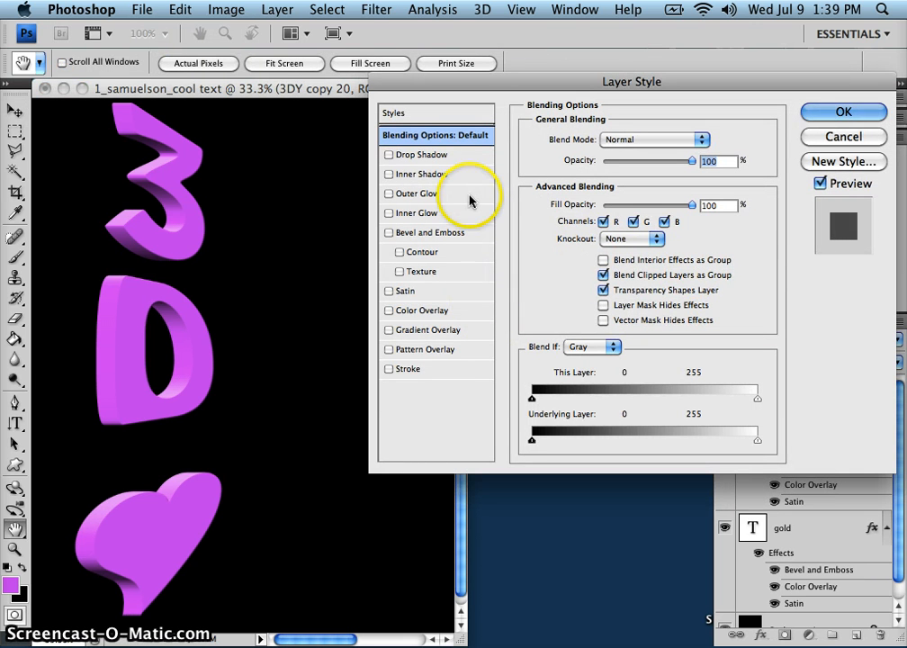
{"action": "left_click", "coordinate": [434, 157]}
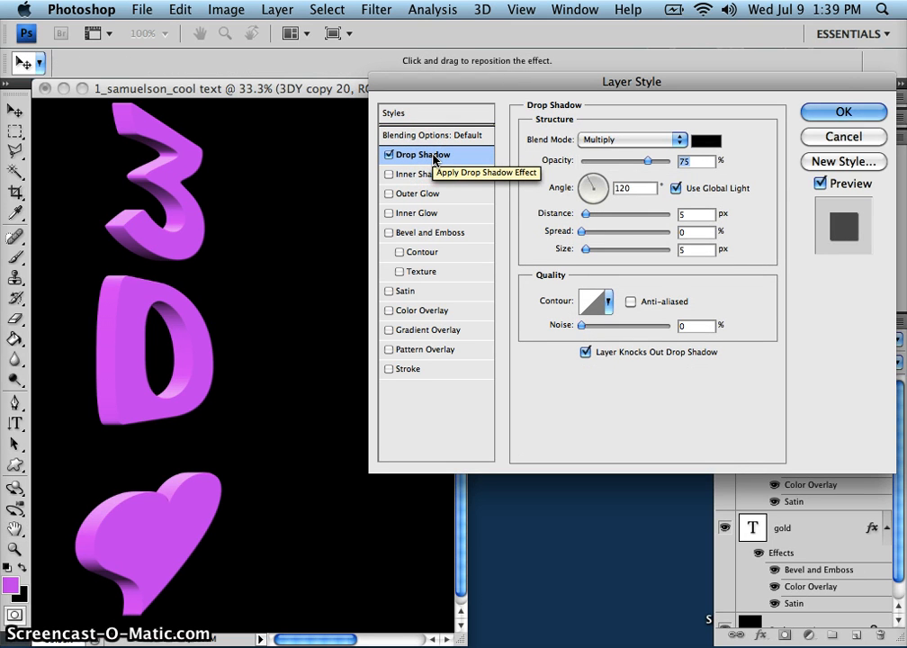
{"action": "left_click_drag", "start_coordinate": [587, 216], "coordinate": [592, 220]}
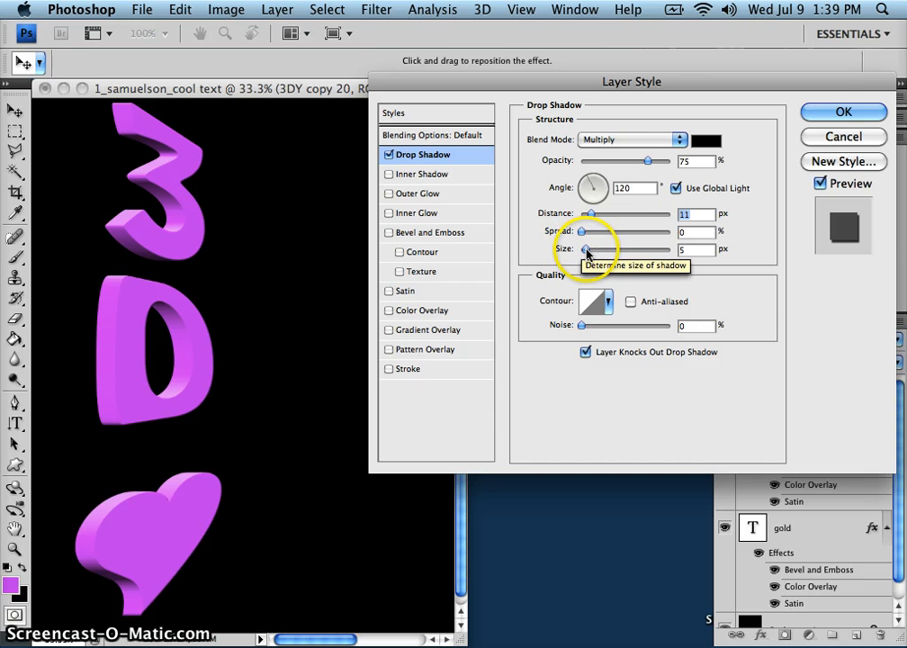
{"action": "left_click", "coordinate": [706, 139]}
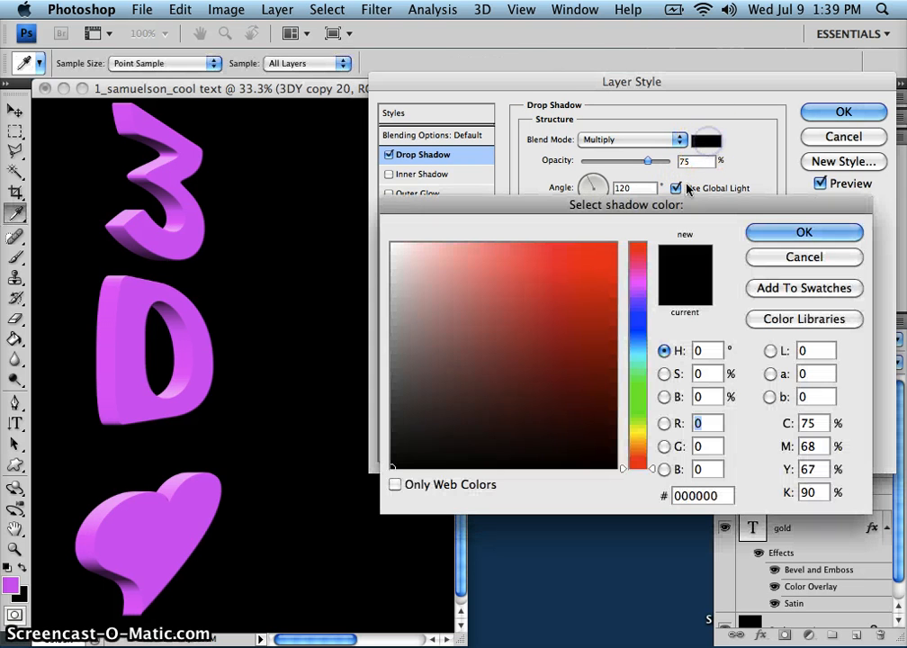
{"action": "left_click", "coordinate": [402, 260]}
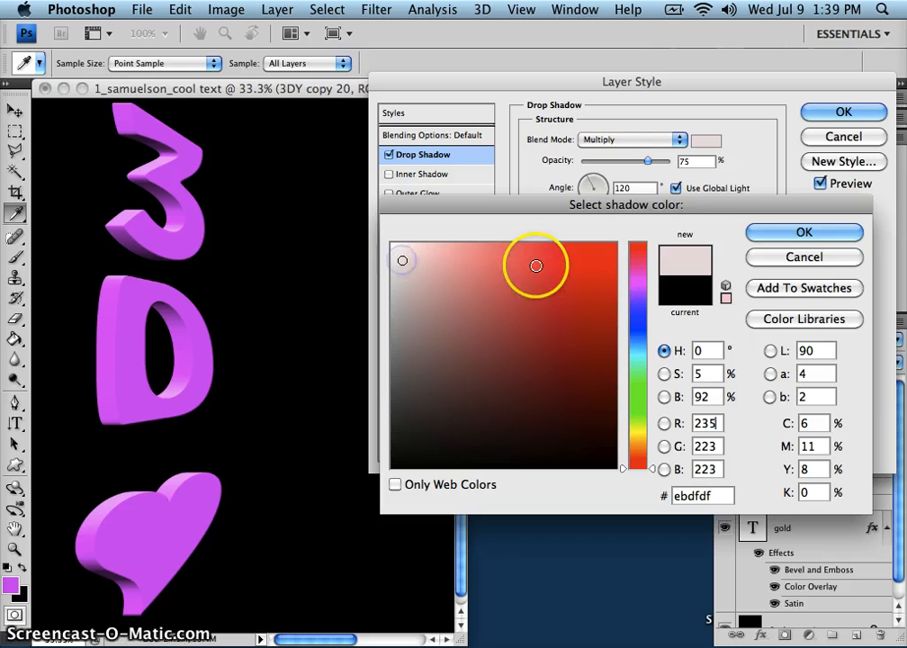
{"action": "left_click", "coordinate": [776, 234]}
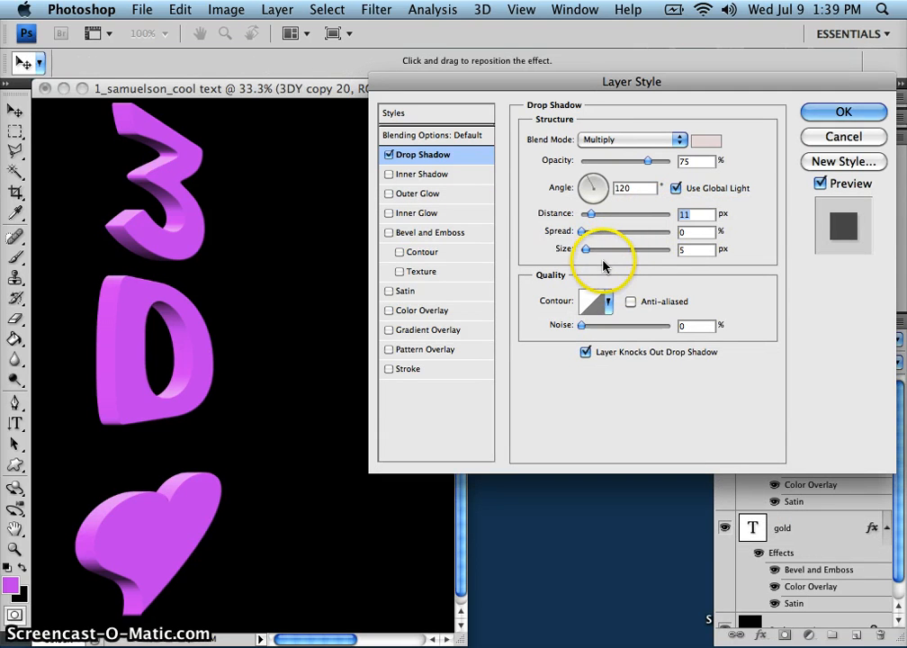
{"action": "left_click", "coordinate": [590, 252]}
{"action": "left_click_drag", "start_coordinate": [591, 256], "coordinate": [590, 219]}
{"action": "left_click", "coordinate": [590, 236]}
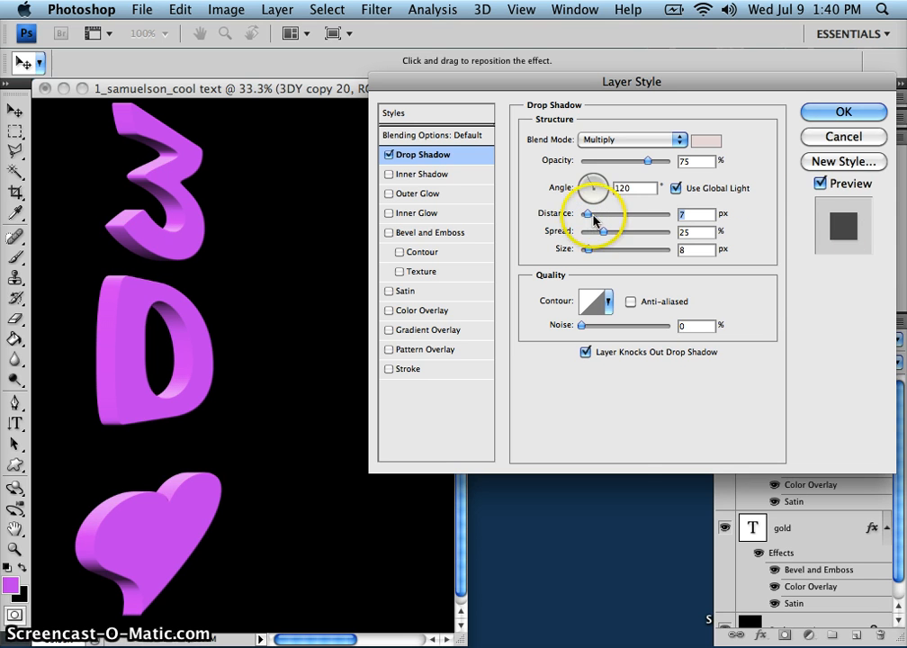
{"action": "left_click", "coordinate": [823, 140]}
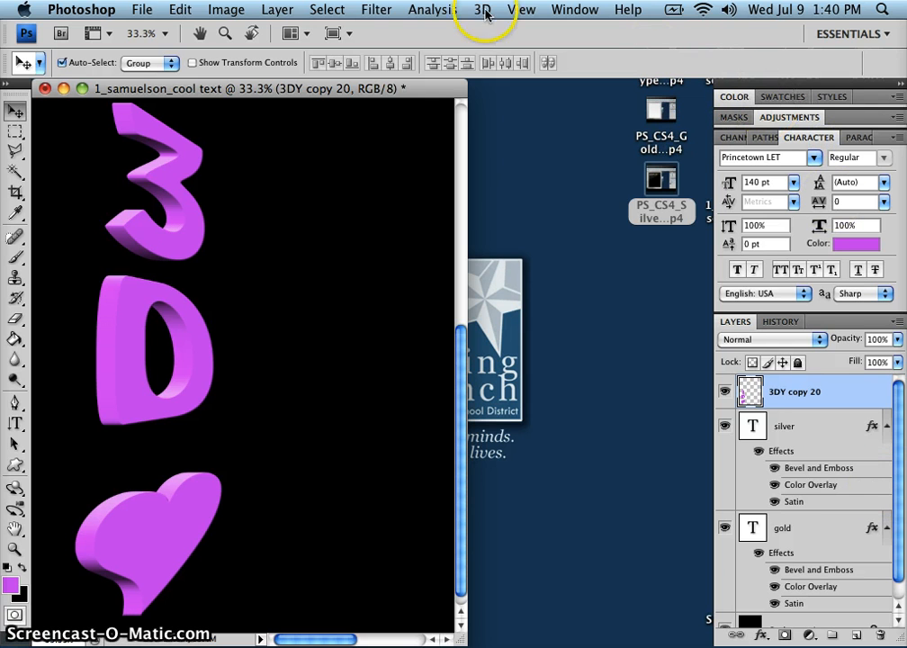
Step back in the document history to the last Nudge, before the 3DY layers were merged.
{"action": "left_click", "coordinate": [562, 13]}
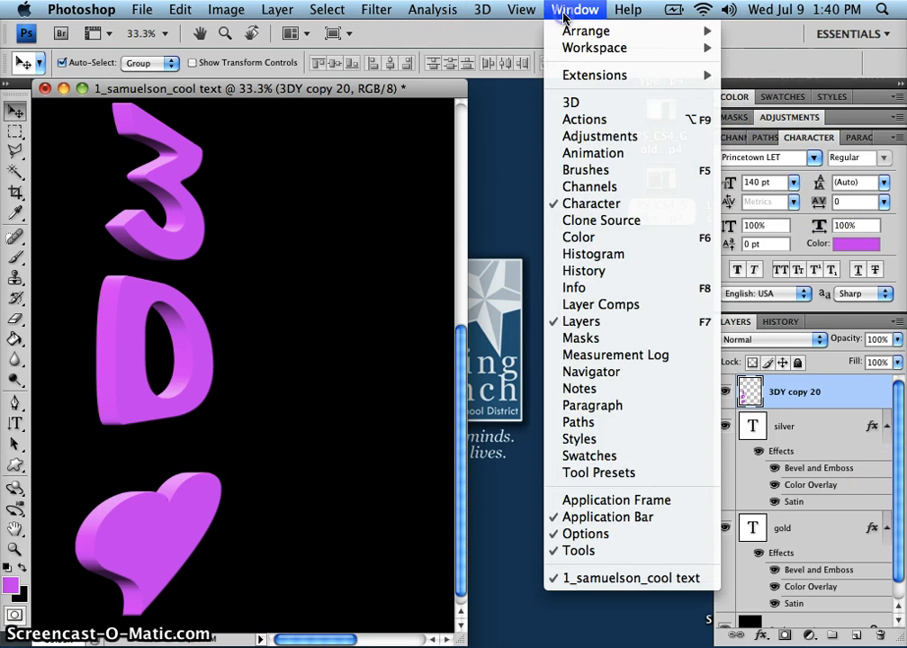
{"action": "left_click", "coordinate": [610, 271]}
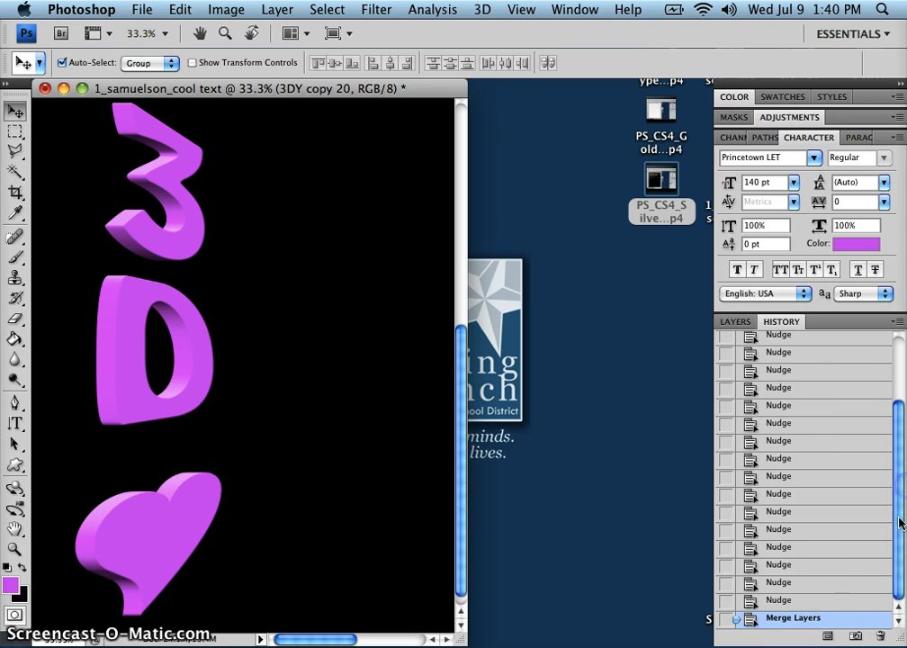
{"action": "left_click", "coordinate": [791, 618]}
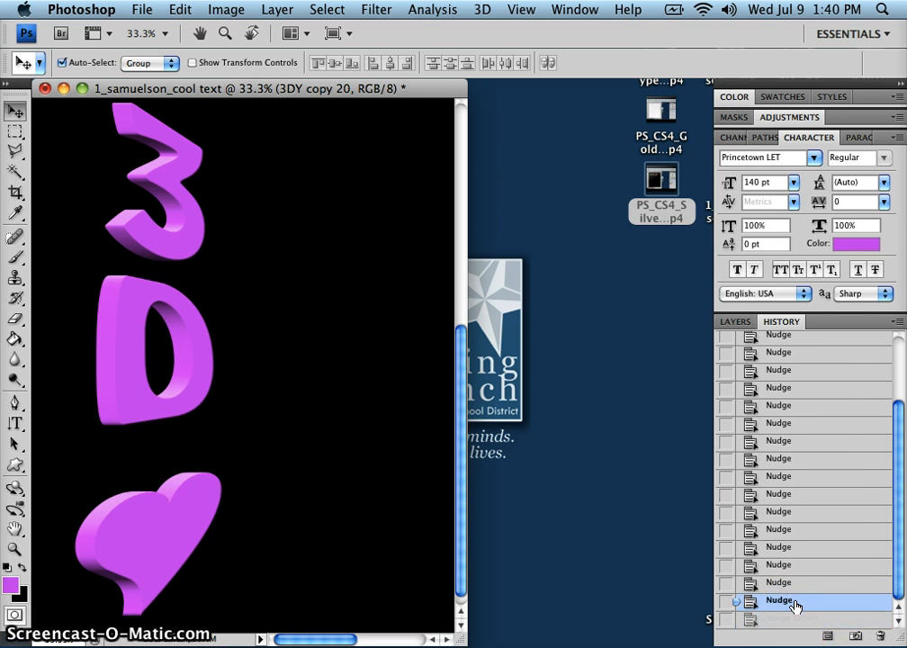
Add a drop shadow to the original 3DY layer beneath the copies and set its colour to near-white (#faf6f6).
{"action": "left_click", "coordinate": [748, 322]}
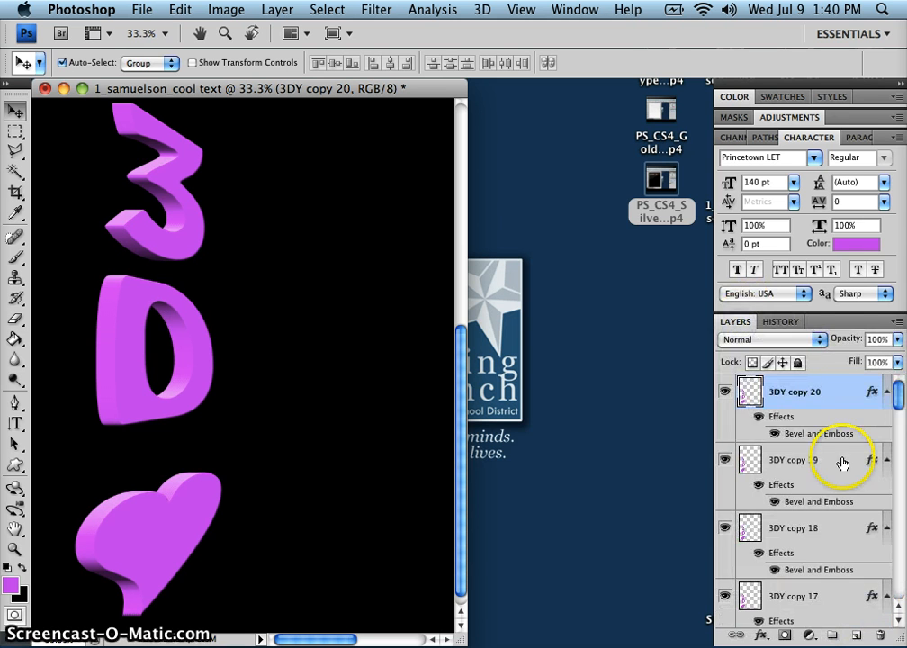
{"action": "left_click_drag", "start_coordinate": [901, 407], "coordinate": [902, 430]}
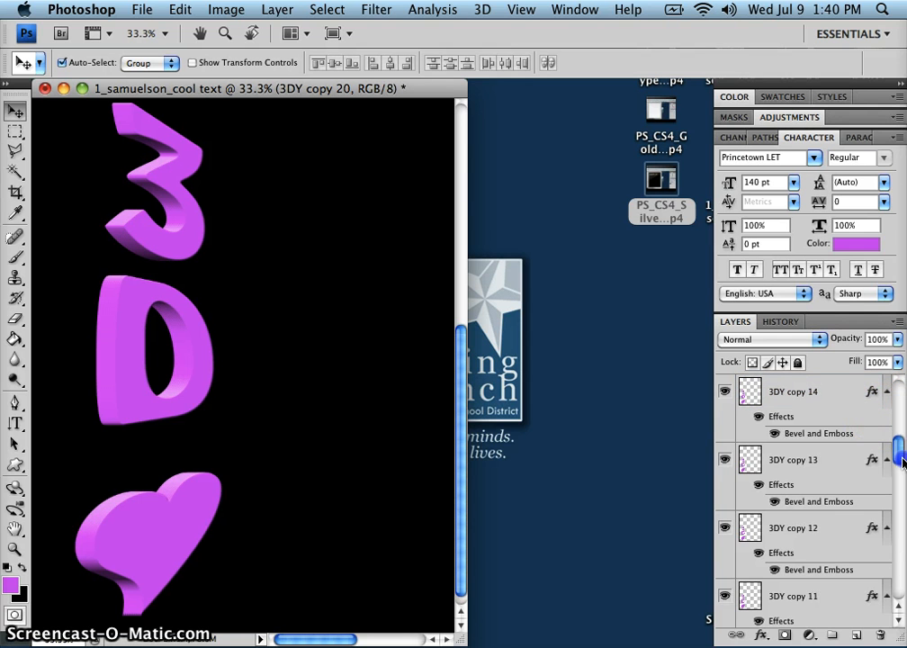
{"action": "mouse_move", "coordinate": [901, 544]}
{"action": "left_mouse_down"}
{"action": "mouse_move", "coordinate": [899, 576]}
{"action": "mouse_move", "coordinate": [897, 558]}
{"action": "left_mouse_up"}
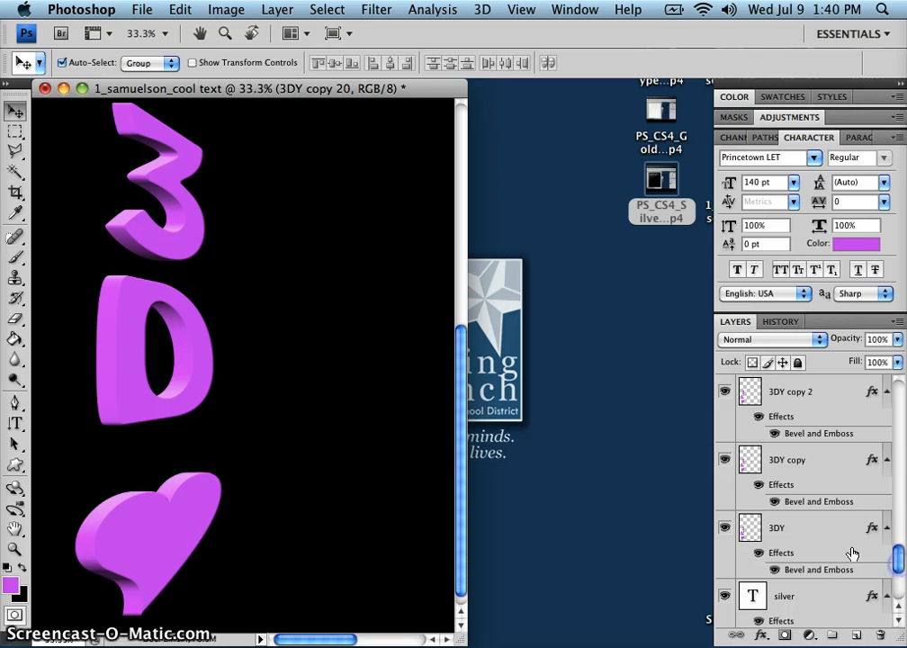
{"action": "left_click", "coordinate": [826, 531]}
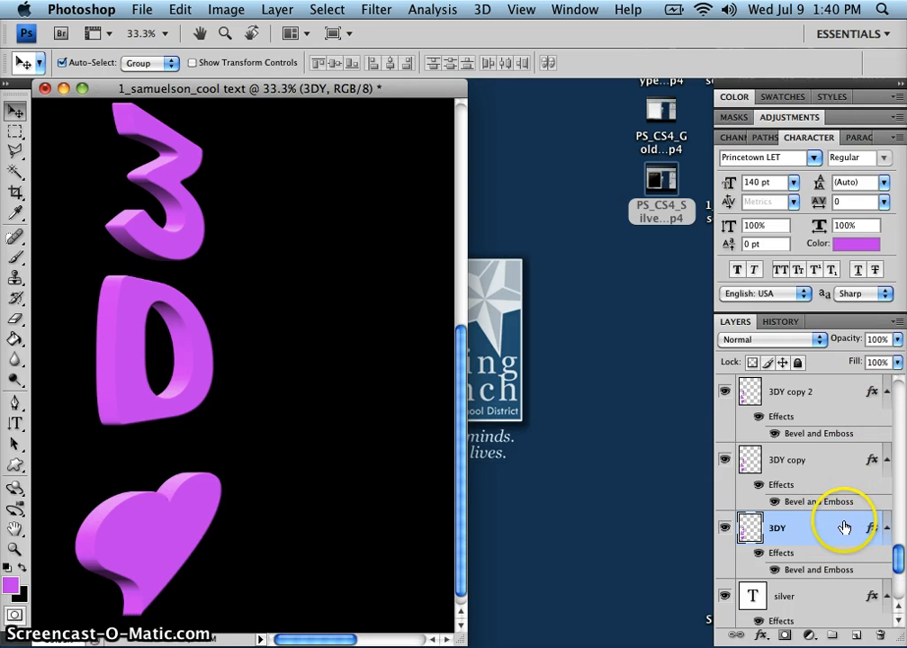
{"action": "double_click", "coordinate": [844, 527]}
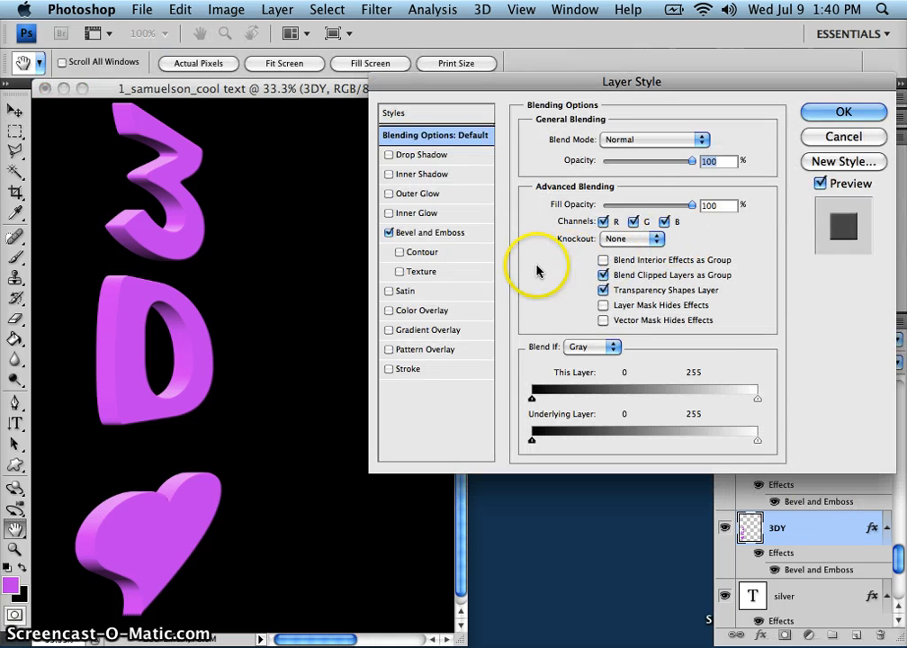
{"action": "left_click", "coordinate": [419, 155]}
{"action": "left_click", "coordinate": [706, 140]}
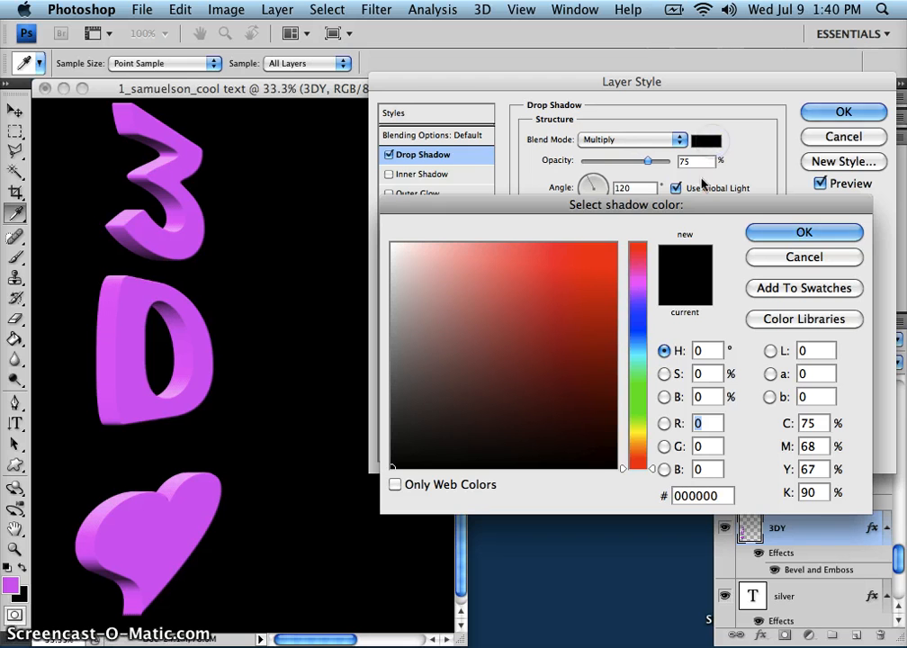
{"action": "left_click", "coordinate": [394, 245]}
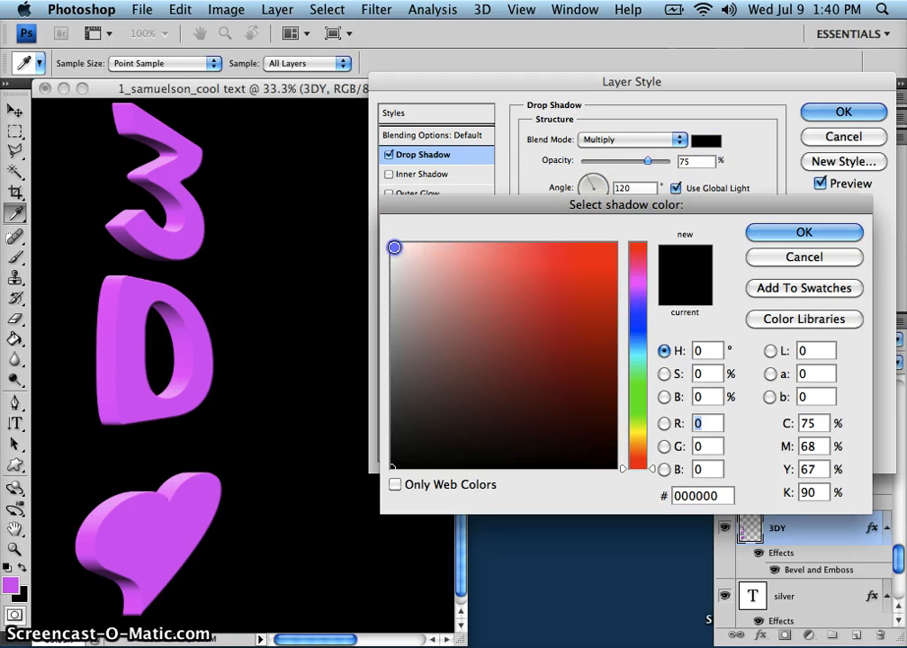
{"action": "left_click", "coordinate": [792, 233]}
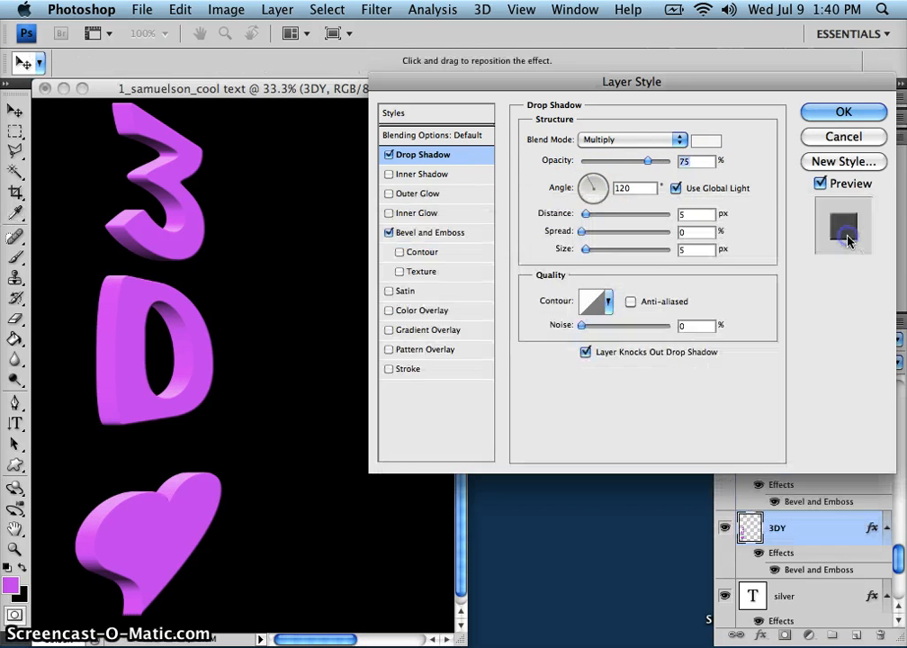
Set the drop shadow's distance to 204 px, spread to 80% and size to about 196 px.
{"action": "left_click", "coordinate": [591, 217]}
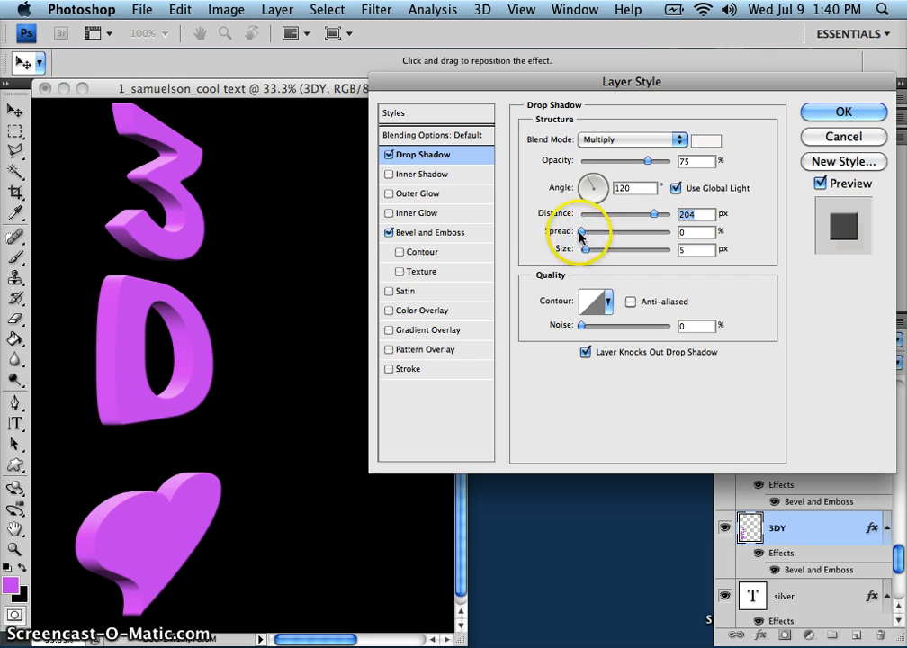
{"action": "left_click_drag", "start_coordinate": [583, 232], "coordinate": [641, 235]}
{"action": "left_click_drag", "start_coordinate": [587, 251], "coordinate": [594, 255]}
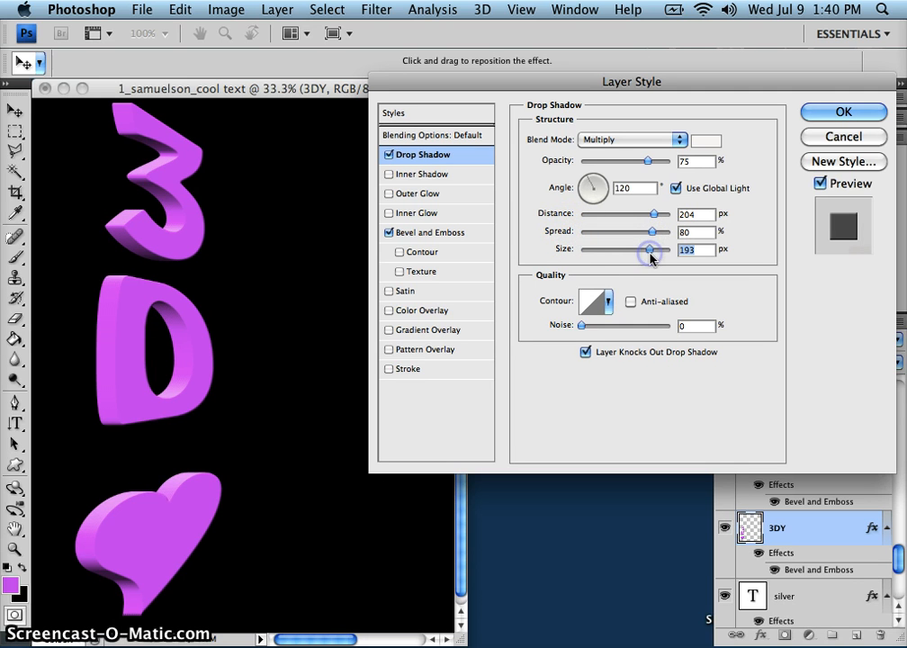
Change the drop shadow's blend mode to Normal.
{"action": "key", "text": "super+minus"}
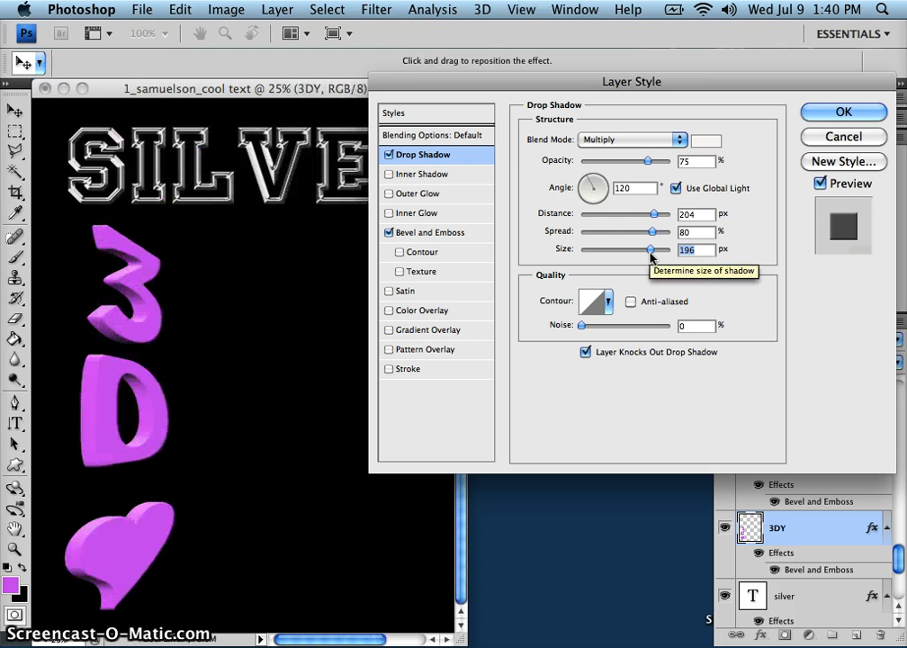
{"action": "key", "text": "super+minus"}
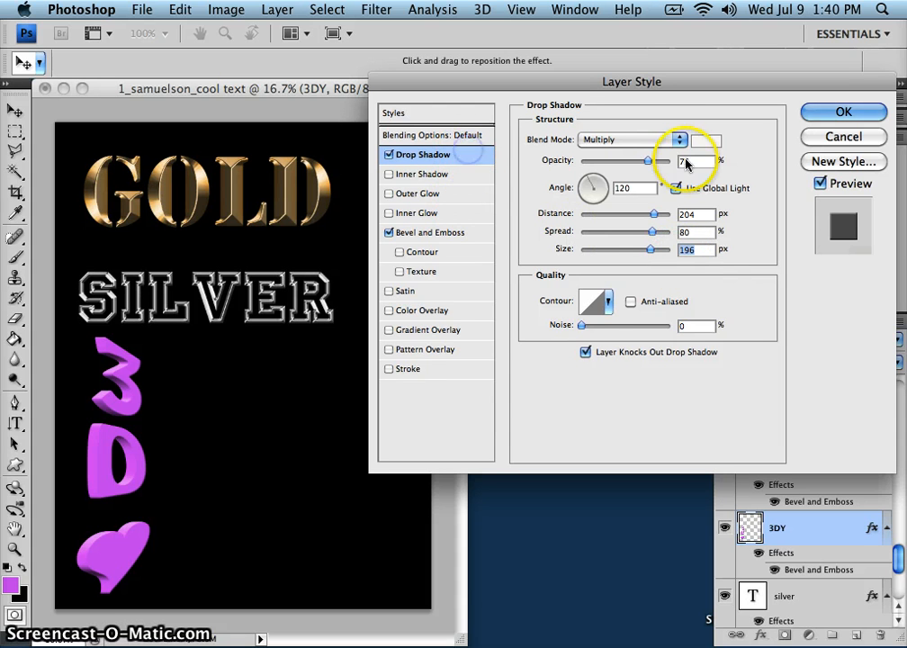
{"action": "left_click", "coordinate": [681, 140]}
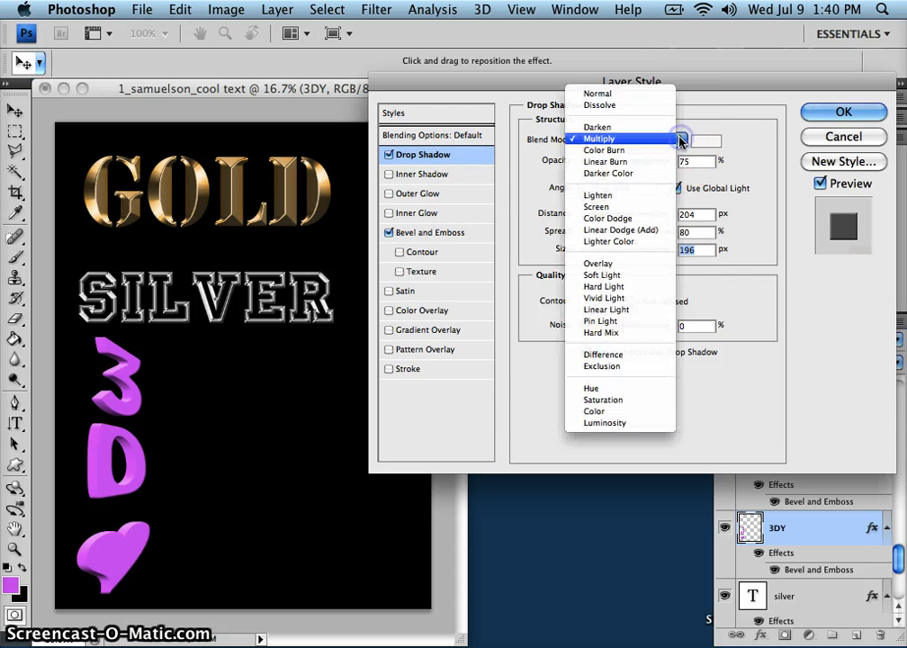
{"action": "left_click", "coordinate": [631, 93]}
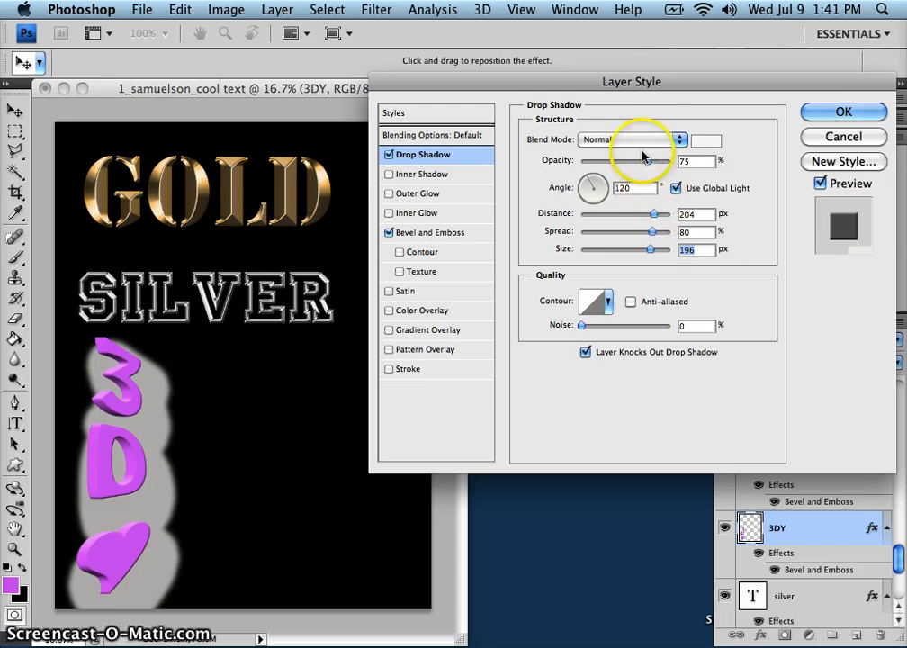
Reduce the drop shadow to a distance of 6 px, a spread of 6% and a size of 6 px.
{"action": "left_click_drag", "start_coordinate": [655, 216], "coordinate": [585, 215]}
{"action": "left_click_drag", "start_coordinate": [651, 231], "coordinate": [588, 232]}
{"action": "left_click_drag", "start_coordinate": [651, 250], "coordinate": [587, 252]}
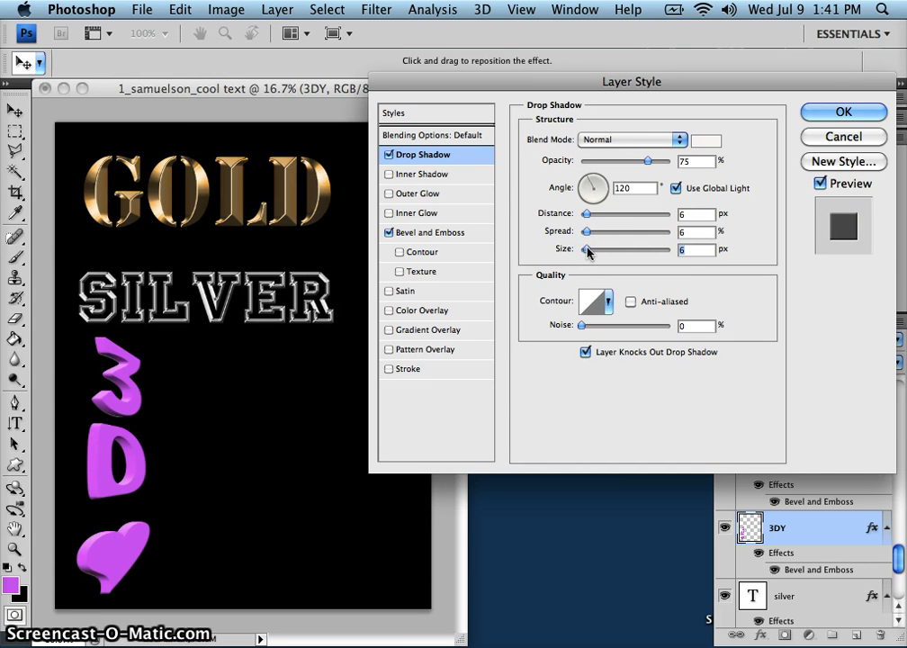
Refine the drop shadow to a distance of 19 px, an angle of 66°, a size of 9 px and 51% opacity.
{"action": "key", "text": "super+plus"}
{"action": "left_click_drag", "start_coordinate": [371, 640], "coordinate": [334, 637]}
{"action": "left_click_drag", "start_coordinate": [460, 529], "coordinate": [465, 574]}
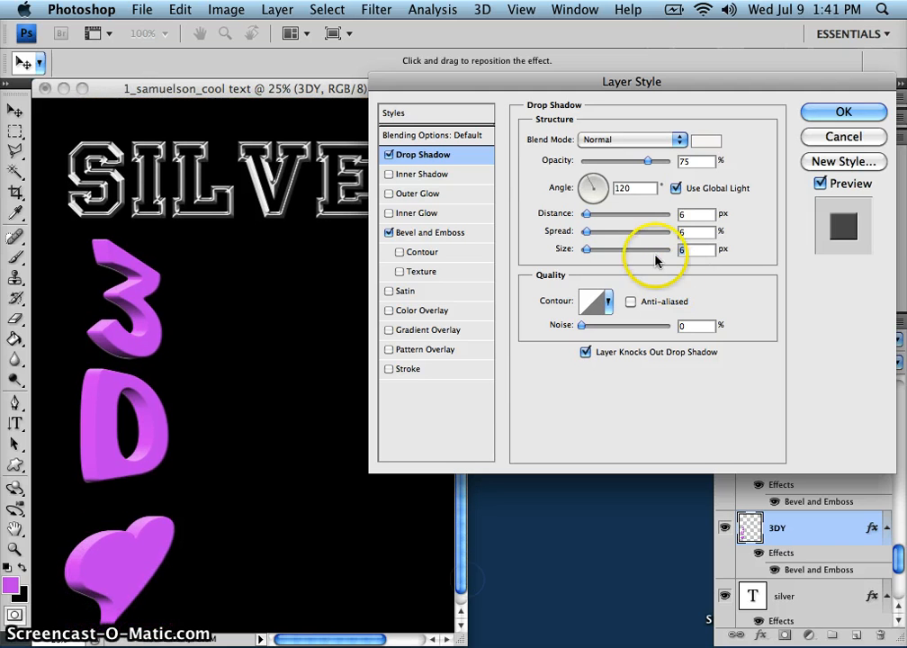
{"action": "left_click_drag", "start_coordinate": [588, 217], "coordinate": [599, 213]}
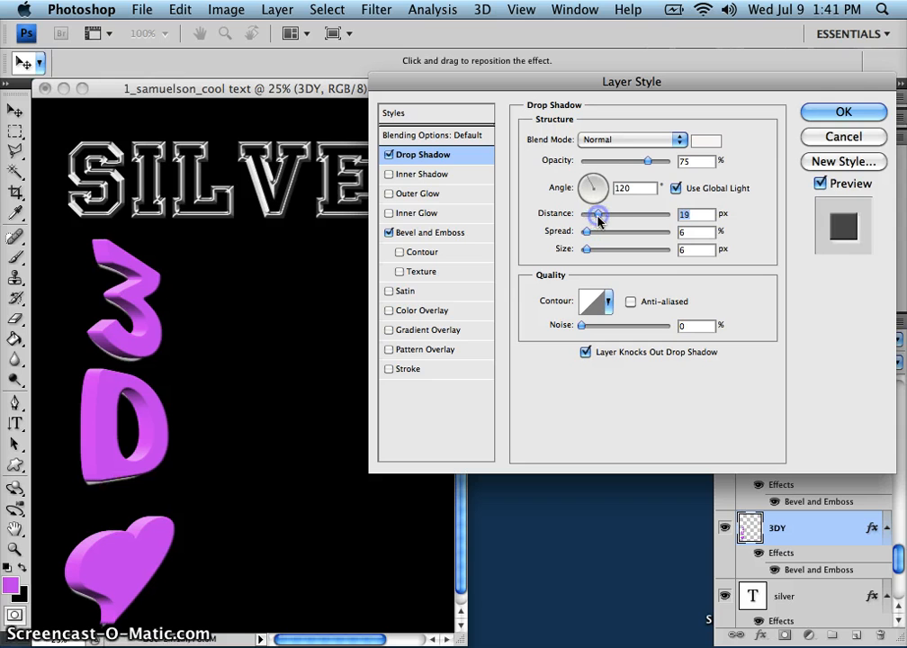
{"action": "left_click", "coordinate": [588, 180]}
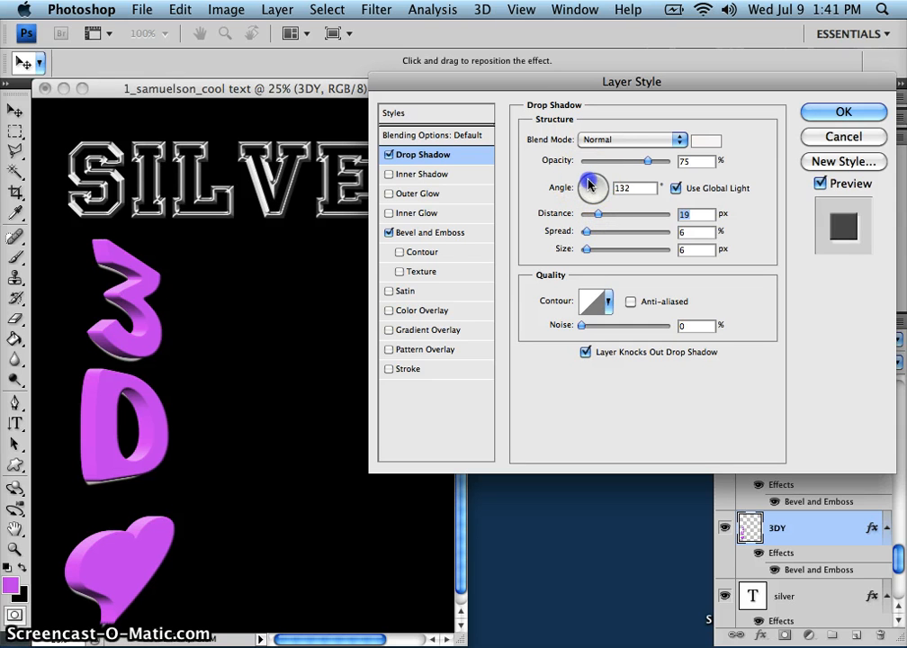
{"action": "left_click_drag", "start_coordinate": [599, 183], "coordinate": [598, 183]}
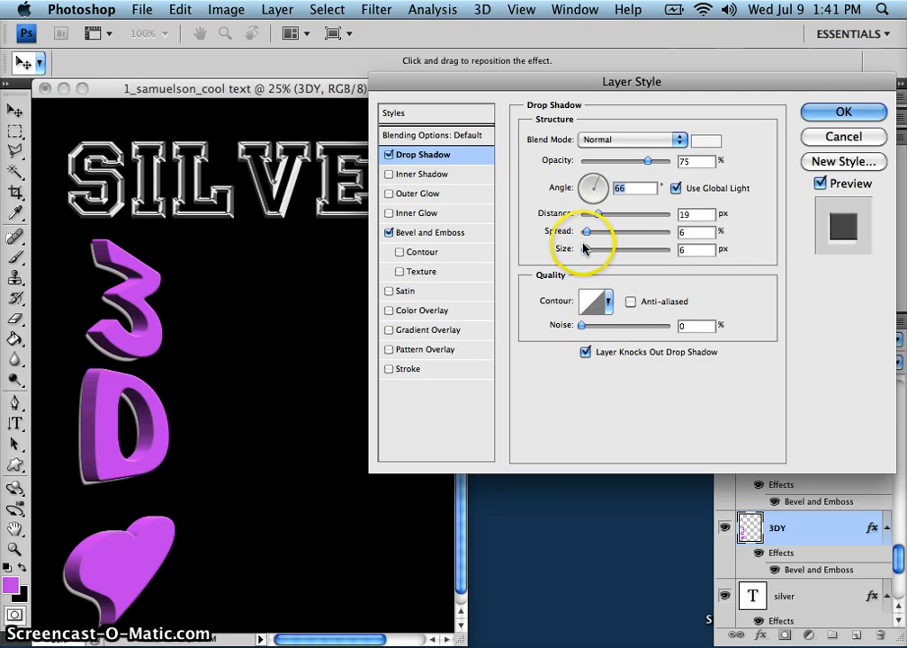
{"action": "left_click_drag", "start_coordinate": [583, 248], "coordinate": [590, 253]}
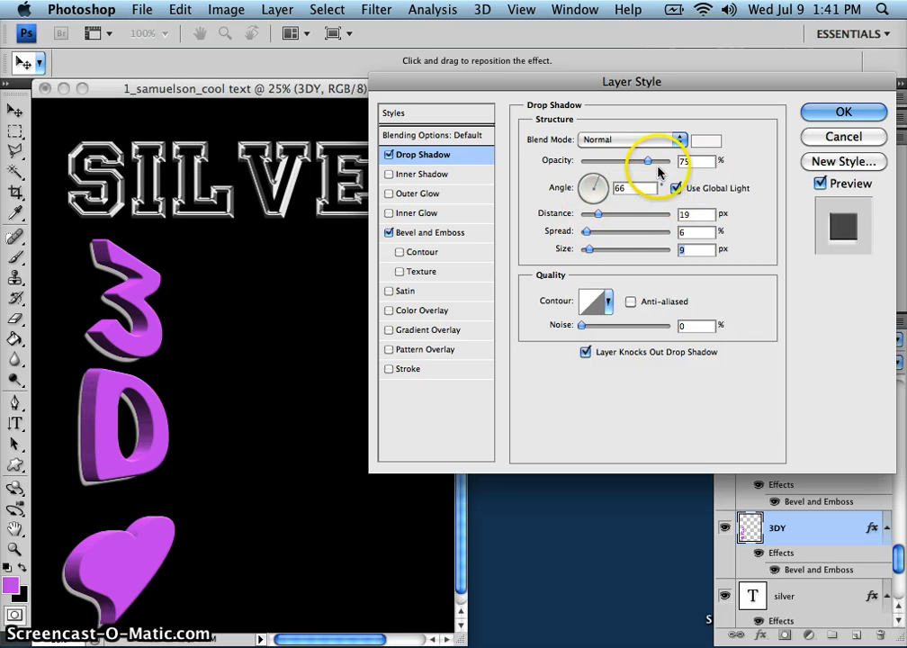
{"action": "left_click_drag", "start_coordinate": [648, 162], "coordinate": [627, 160]}
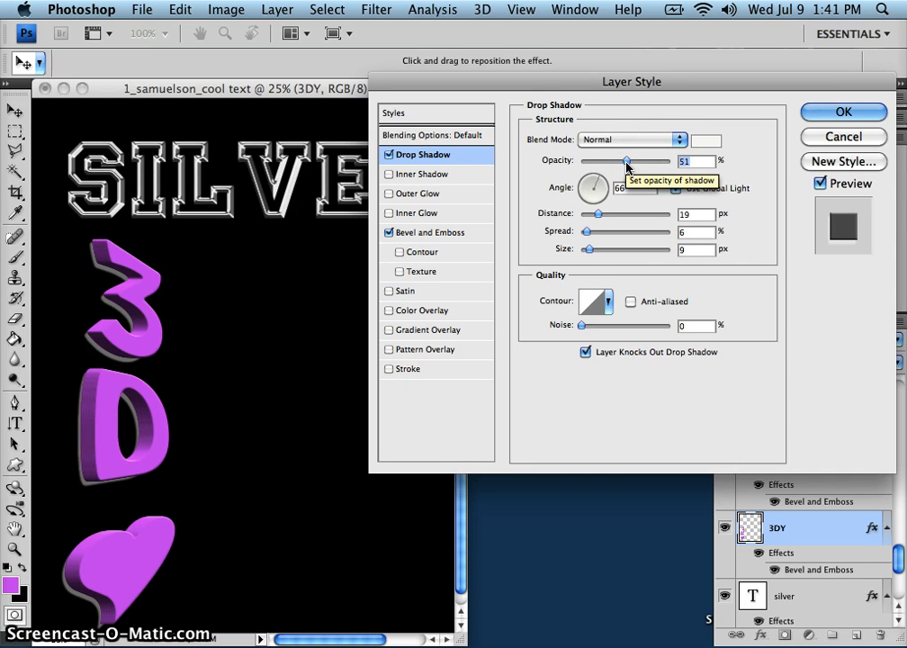
Change the drop shadow's color to black (000000) and apply the layer style to the 3DY layer.
{"action": "left_click", "coordinate": [706, 140]}
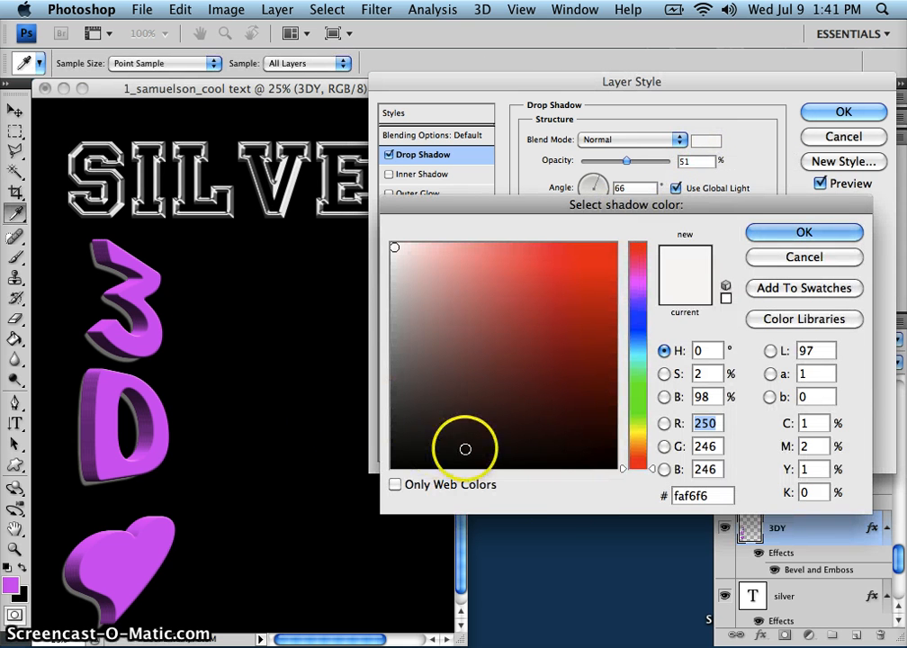
{"action": "left_click", "coordinate": [611, 469]}
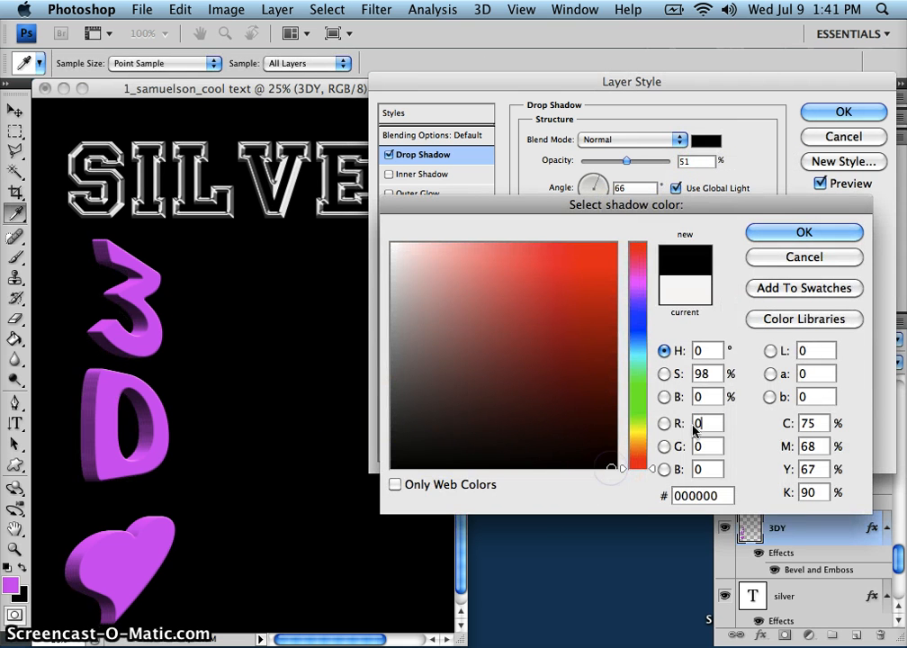
{"action": "left_click", "coordinate": [792, 234]}
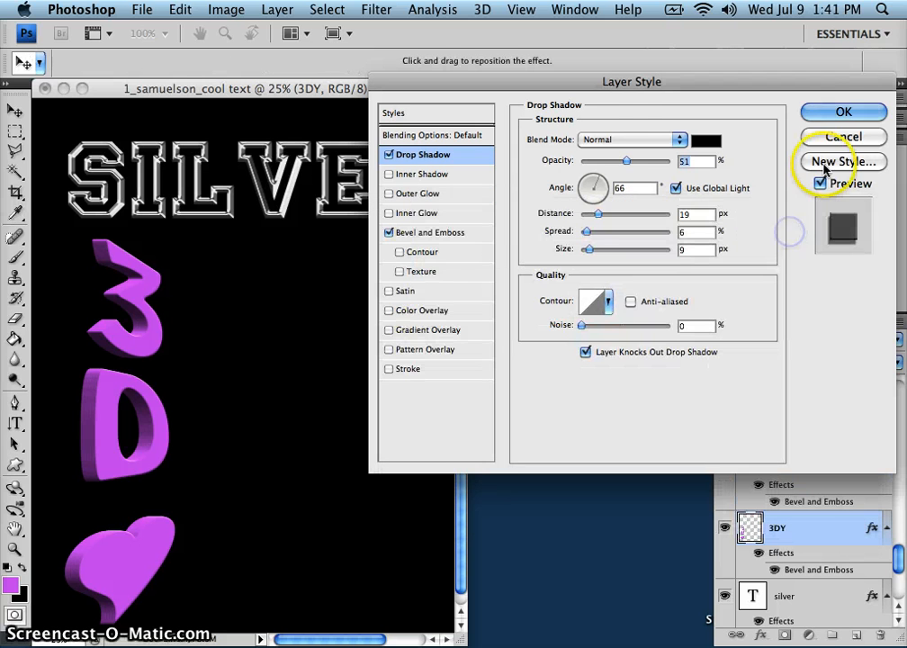
{"action": "left_click", "coordinate": [837, 114]}
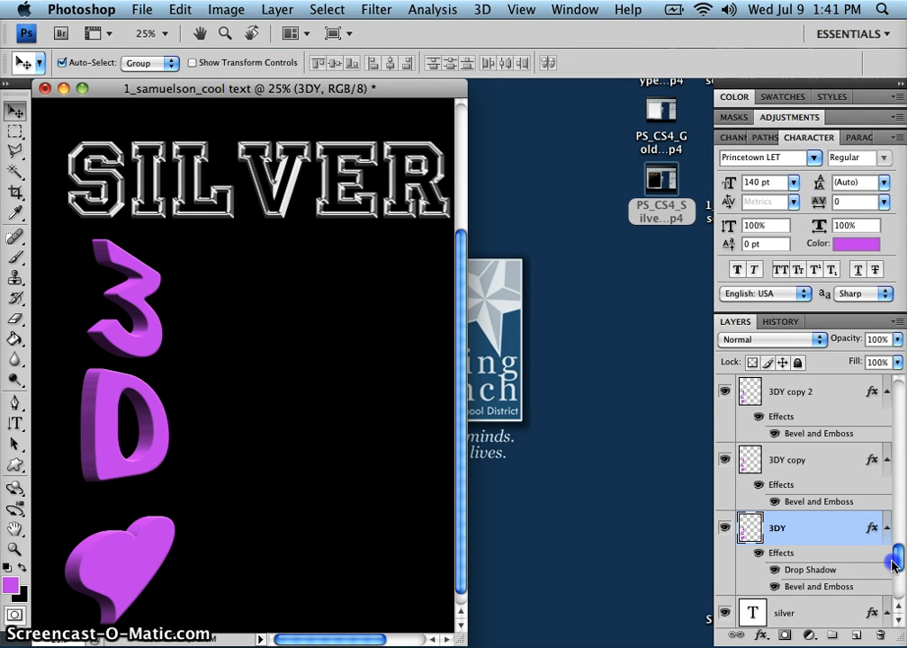
Select the whole stack of layers from 3DY up through 3DY copy 20.
{"action": "left_click_drag", "start_coordinate": [893, 564], "coordinate": [898, 529]}
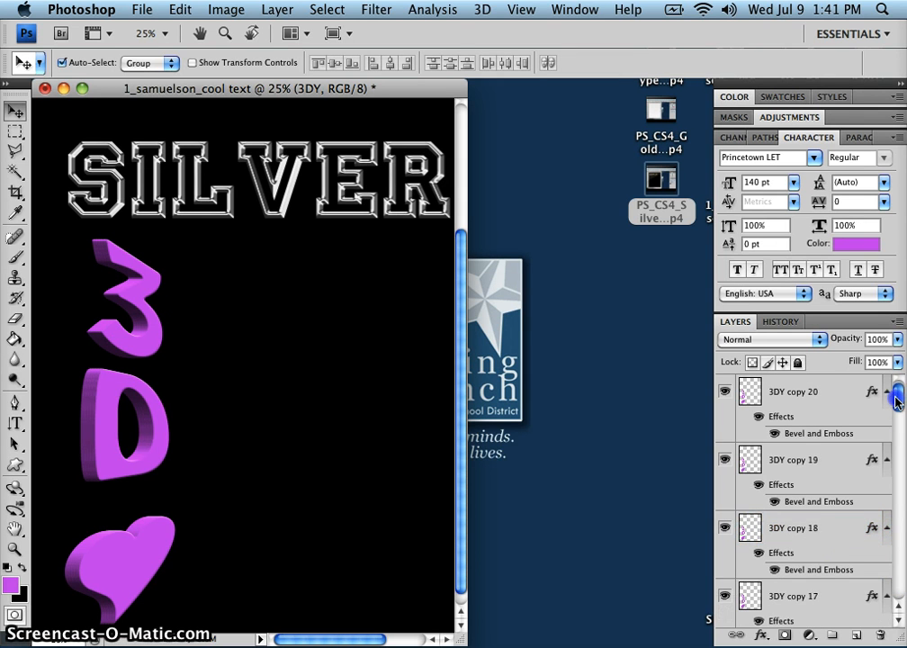
{"action": "left_click", "coordinate": [826, 394], "text": "shift"}
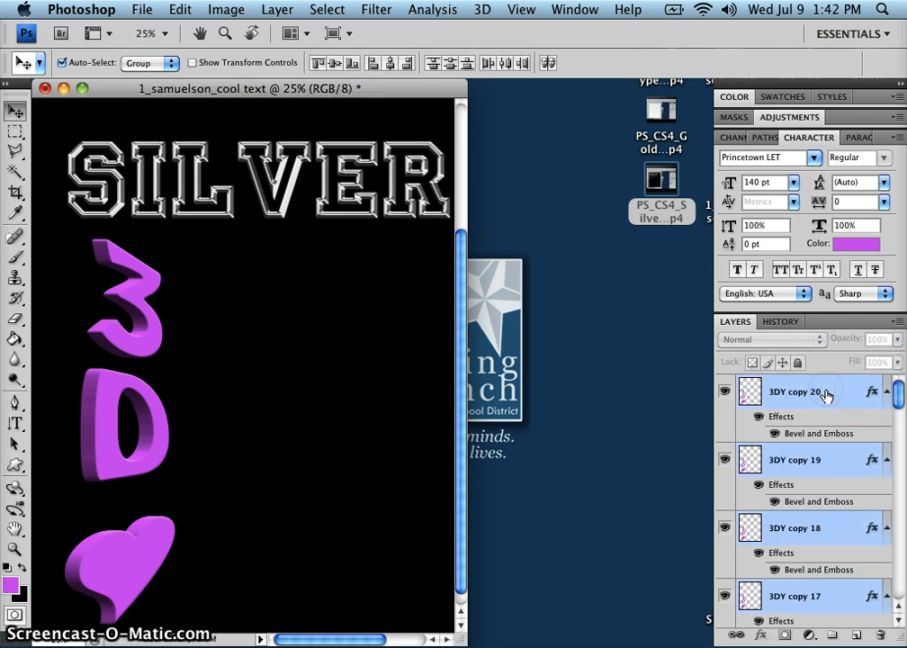
Try merging all visible layers together, and undo that merge.
{"action": "left_click", "coordinate": [898, 331]}
{"action": "left_click", "coordinate": [897, 326]}
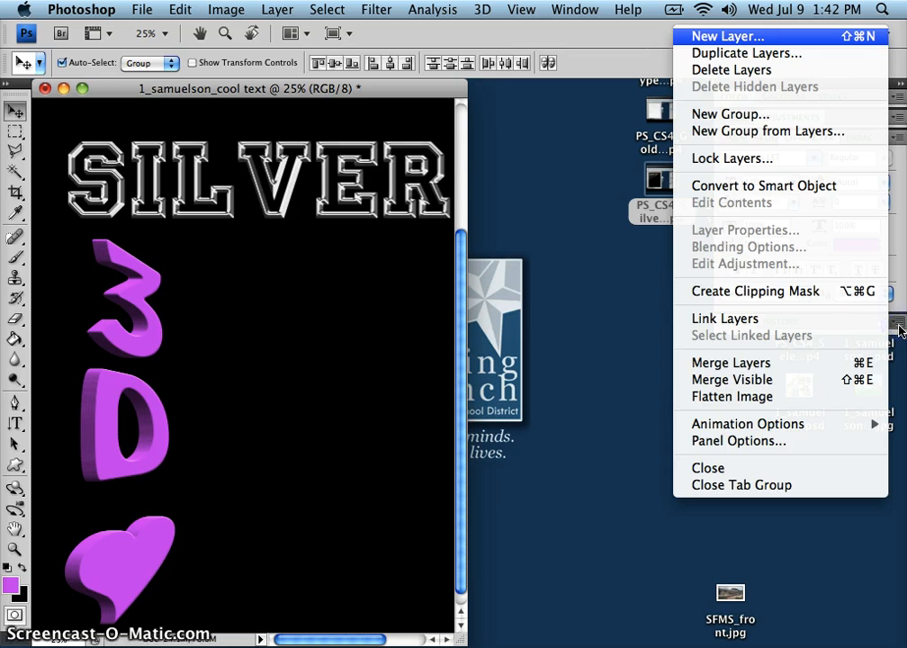
{"action": "left_click", "coordinate": [805, 363]}
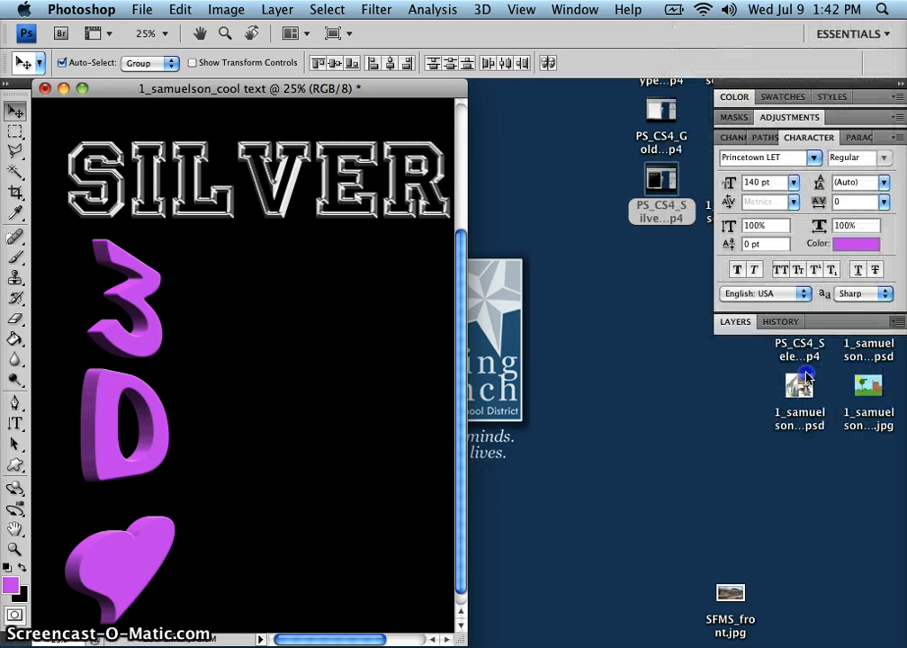
{"action": "left_click", "coordinate": [743, 324]}
{"action": "left_click", "coordinate": [805, 383]}
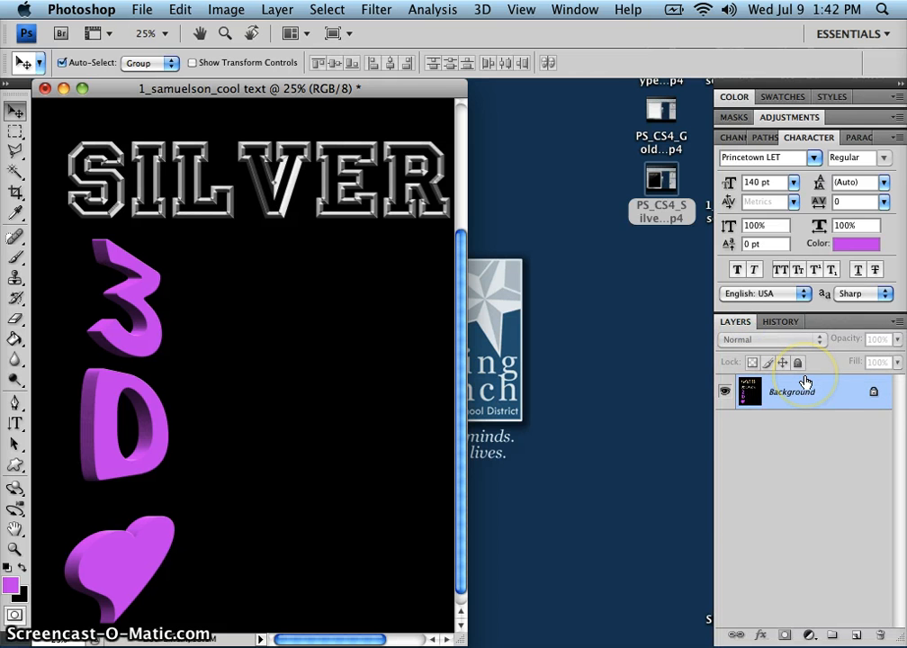
{"action": "key", "text": "super+z"}
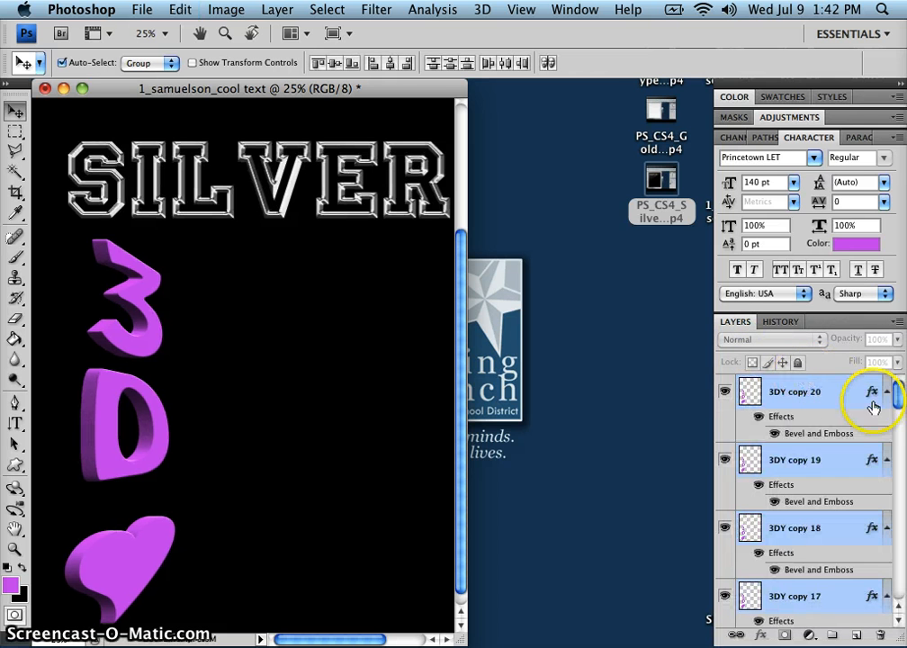
Merge only the selected 3DY layers into a single layer.
{"action": "left_click", "coordinate": [897, 326]}
{"action": "left_click", "coordinate": [788, 361]}
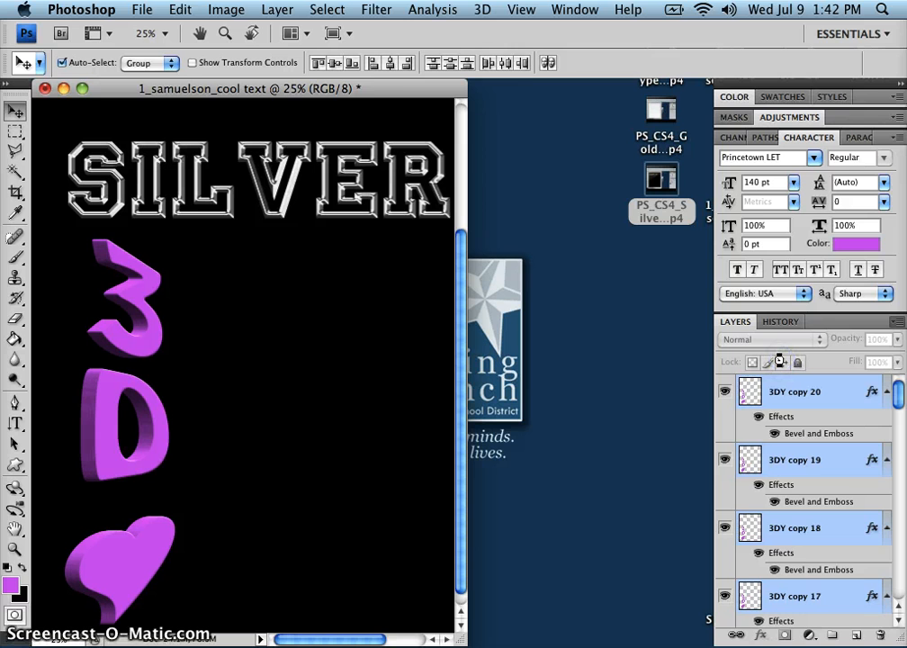